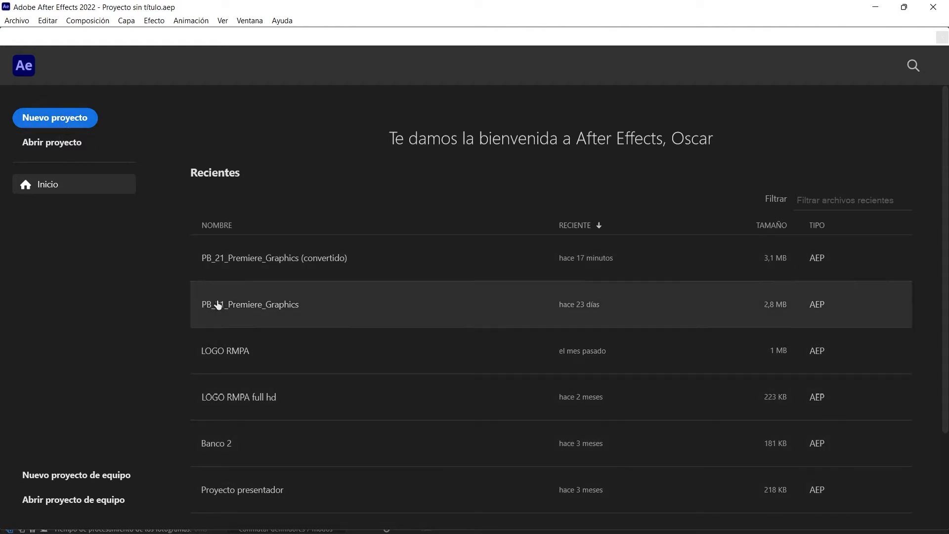
# - Start a new project and import Esfera_roja.tif from the 06 Importacion de archivos folder, interpreting its alpha as straight (Recto - Sin máscara)
pyautogui.click(60, 121)
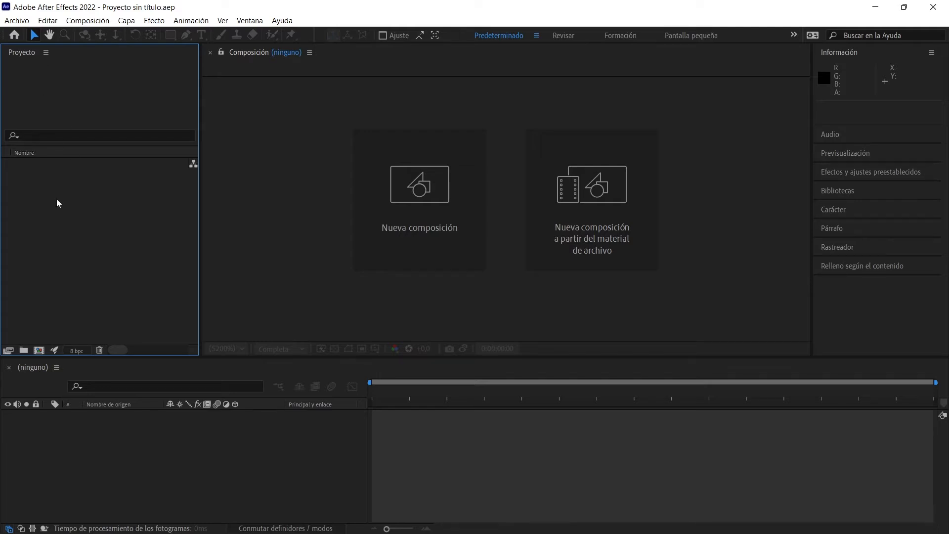
pyautogui.click(17, 20)
pyautogui.moveTo(171, 180)
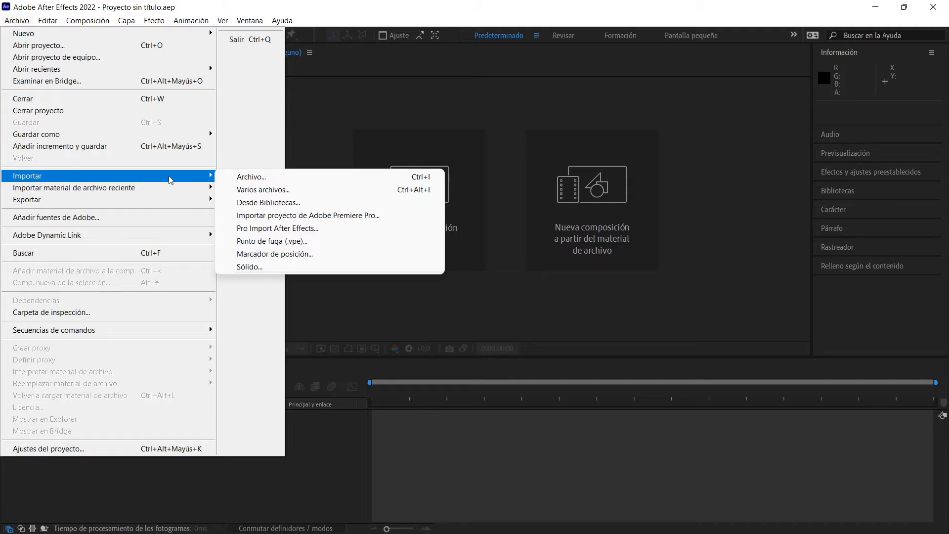
pyautogui.click(245, 179)
pyautogui.click(78, 62)
pyautogui.doubleClick(233, 188)
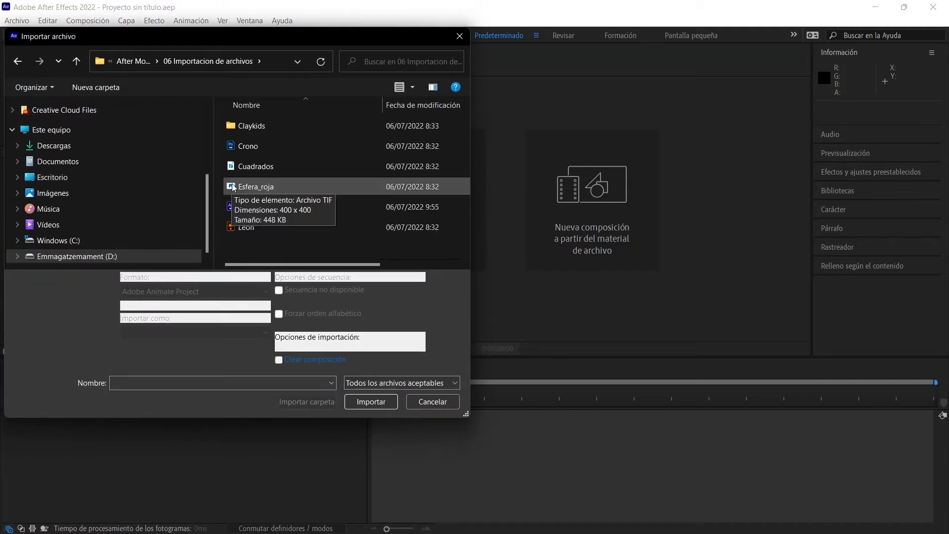
pyautogui.click(234, 187)
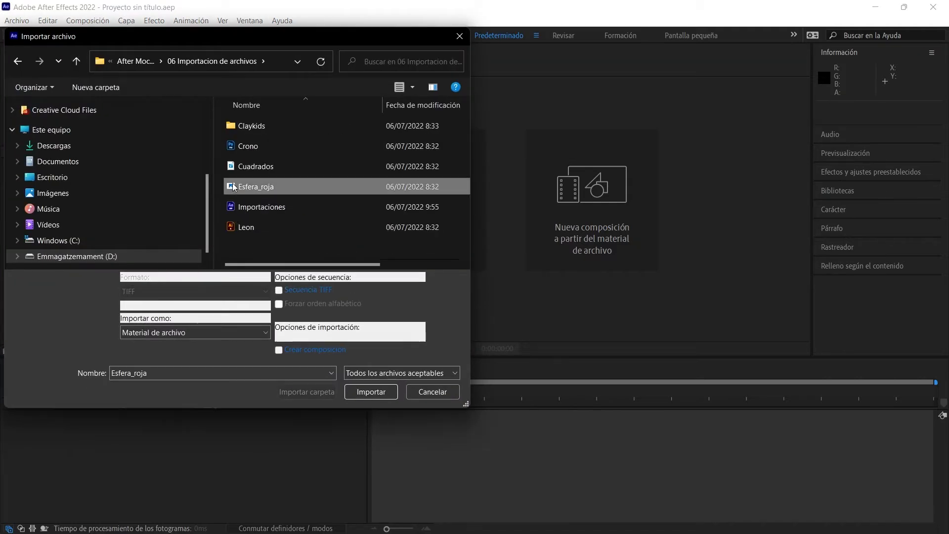
pyautogui.click(371, 391)
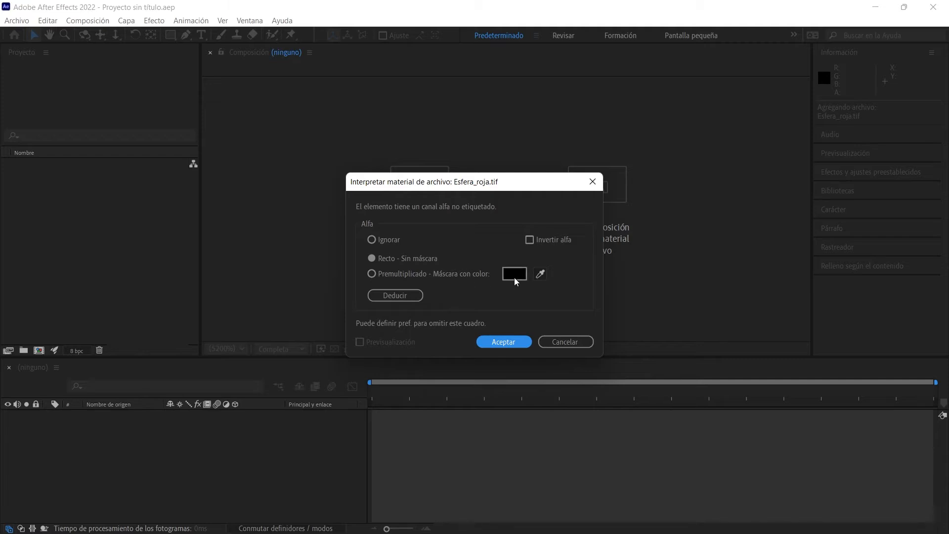
pyautogui.click(506, 340)
# - Preview Esfera_roja.tif in the footage viewer and return to the empty composition view
pyautogui.doubleClick(16, 166)
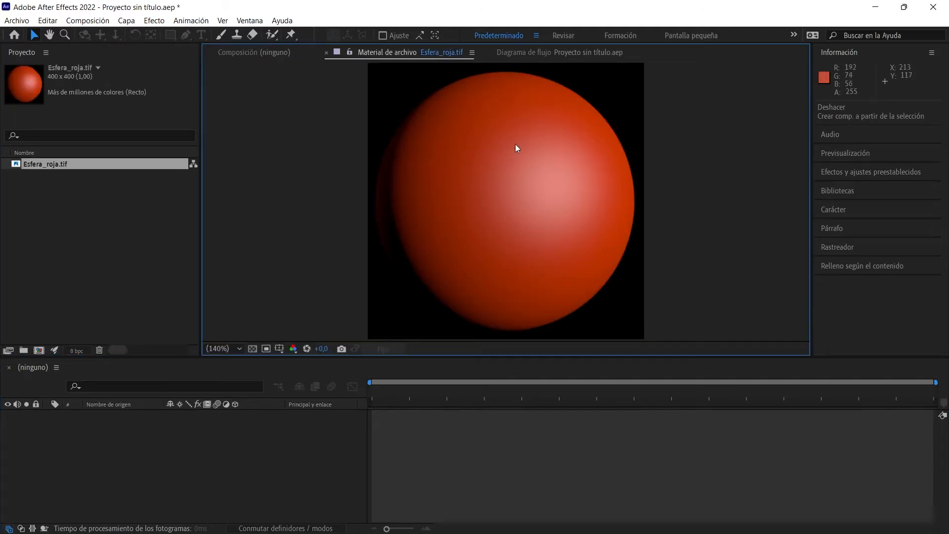
pyautogui.click(243, 52)
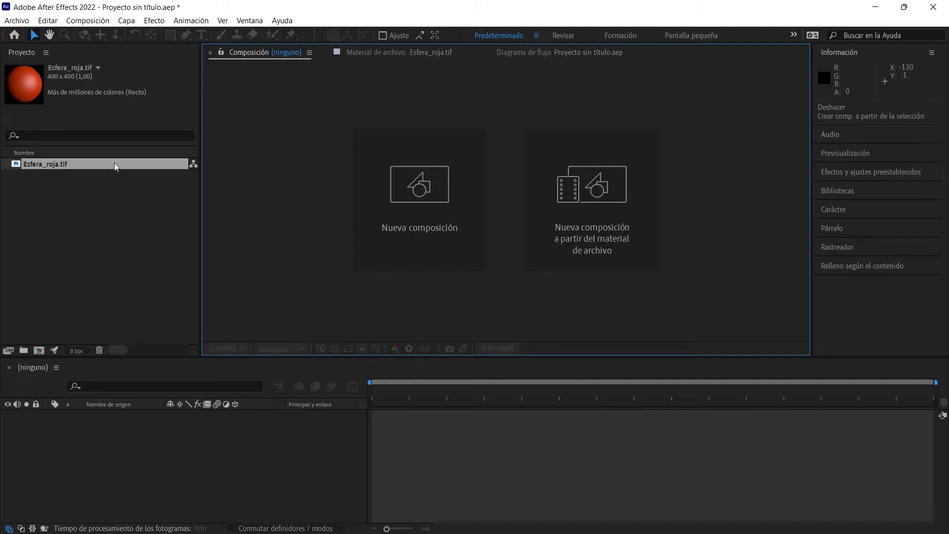
# - Import the Cuadrados video file into the project as footage (Material de archivo)
pyautogui.rightClick(73, 231)
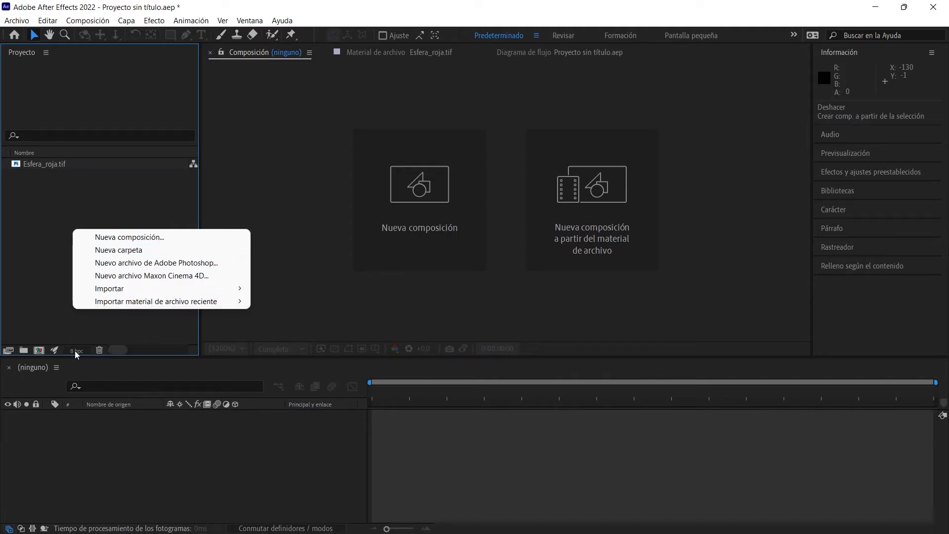
pyautogui.moveTo(109, 293)
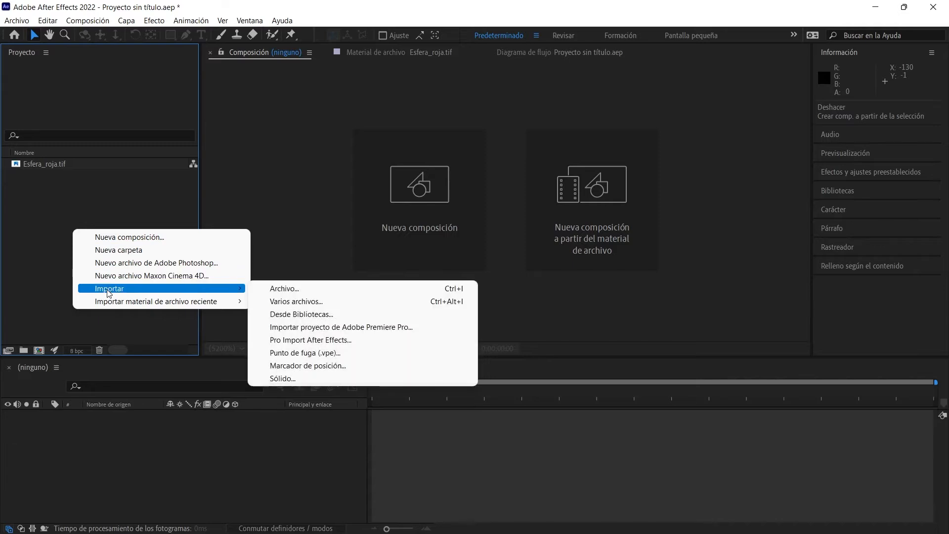
pyautogui.click(281, 290)
pyautogui.click(242, 166)
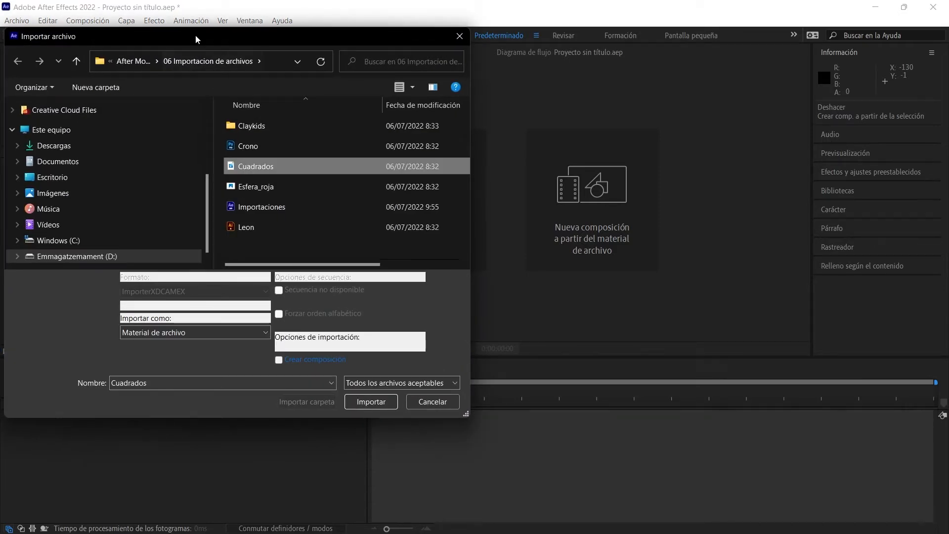
pyautogui.moveTo(173, 35); pyautogui.dragTo(599, 60)
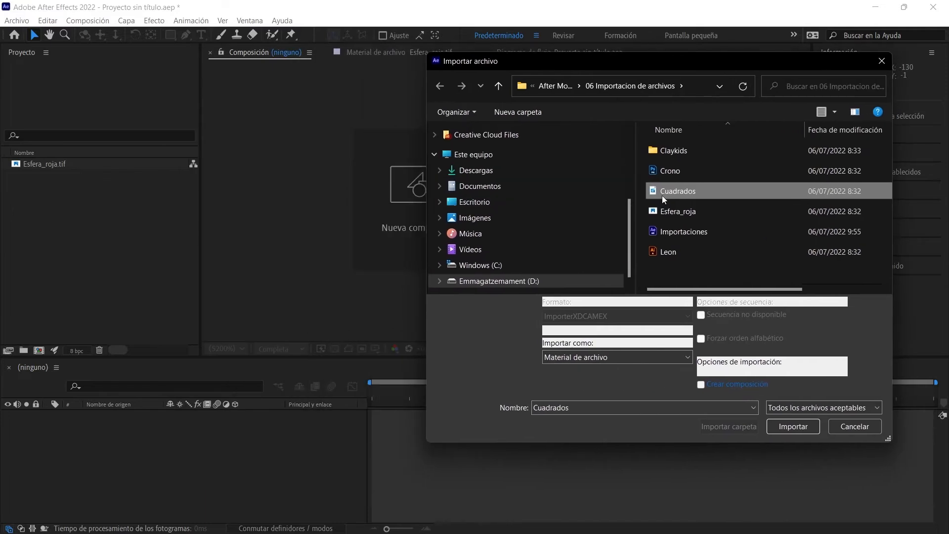
pyautogui.click(793, 426)
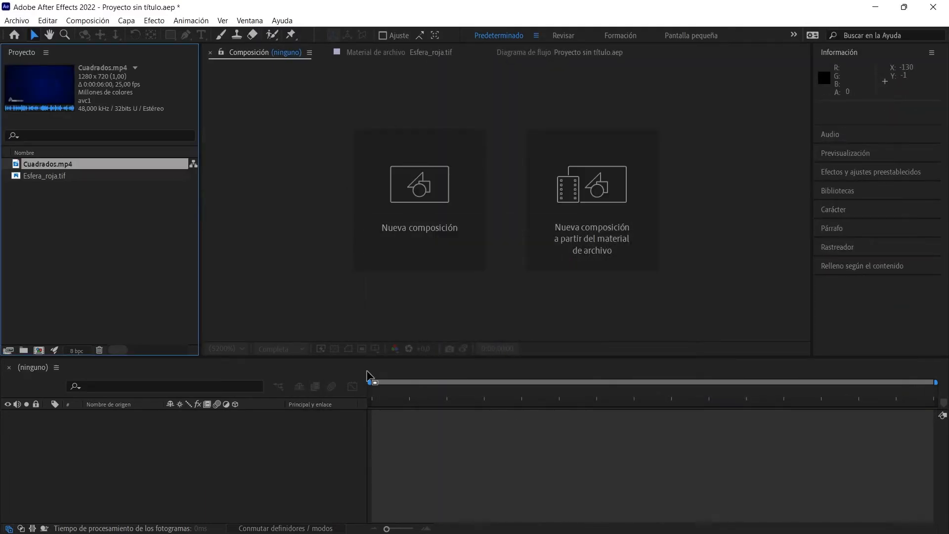
# - Arrange the windows side by side and add a second copy of Esfera_roja to the project directly from the file explorer
pyautogui.moveTo(412, 9); pyautogui.dragTo(409, 15)
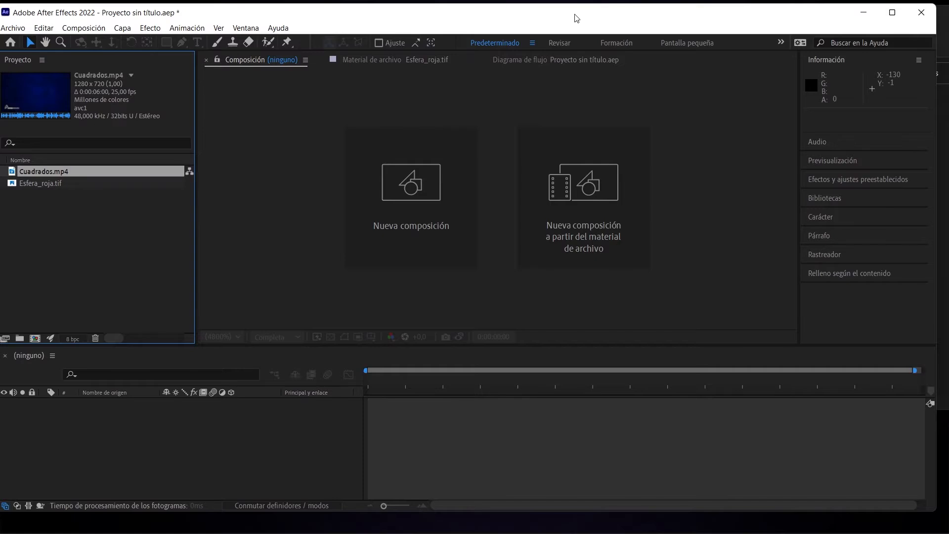
pyautogui.moveTo(574, 14); pyautogui.dragTo(521, 36)
pyautogui.moveTo(882, 201); pyautogui.dragTo(696, 201)
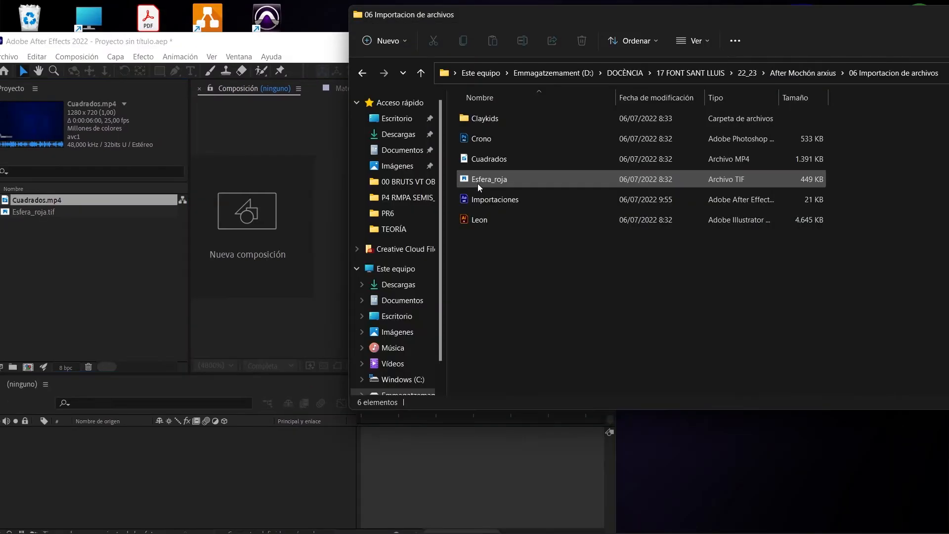
pyautogui.click(478, 183)
pyautogui.moveTo(477, 183); pyautogui.dragTo(93, 281)
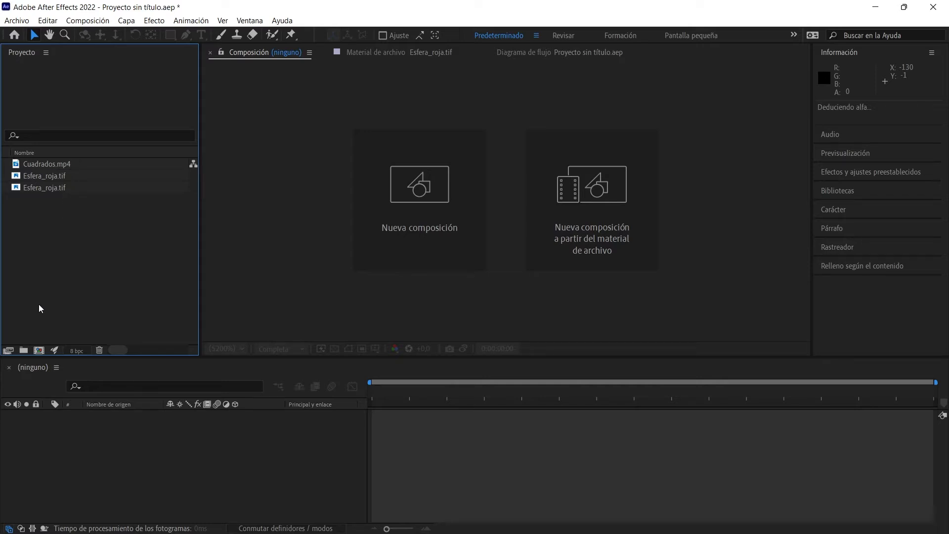
# - Create a project folder named "Proyecto inicial"
pyautogui.click(23, 350)
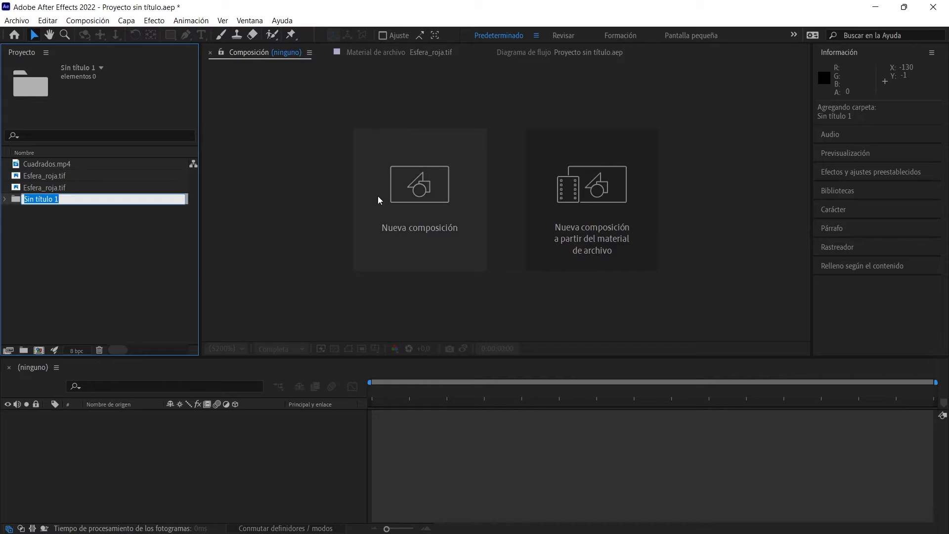
pyautogui.write('Proyecto inicial')
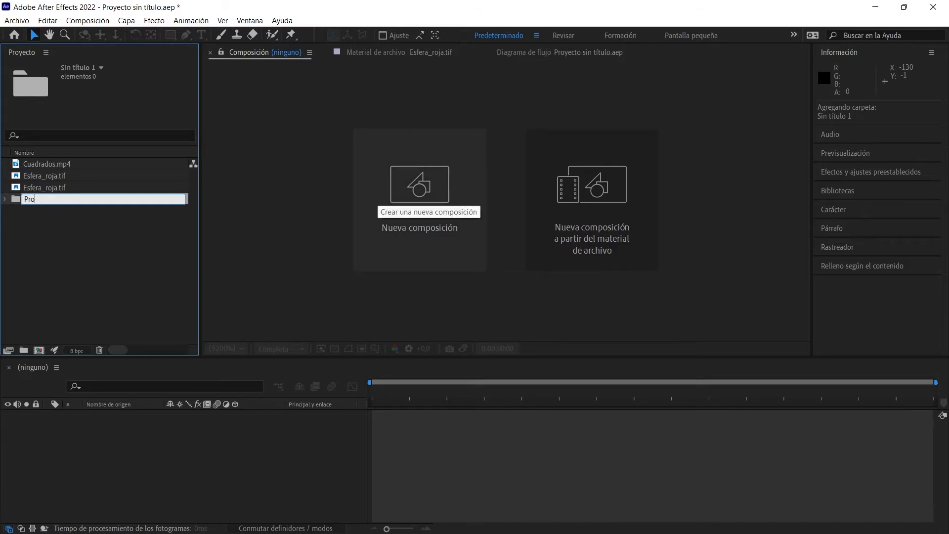
pyautogui.press('Return')
# - Move Cuadrados.mp4 and both Esfera_roja.tif items into the Proyecto inicial folder and check its contents
pyautogui.click(49, 163)
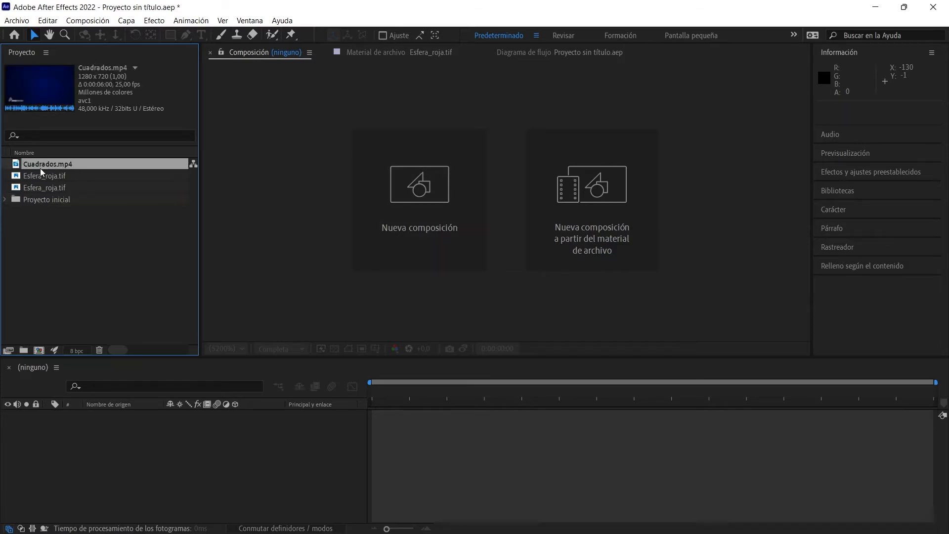
pyautogui.keyDown('shift'); pyautogui.click(39, 189); pyautogui.keyUp('shift')
pyautogui.moveTo(42, 183); pyautogui.dragTo(44, 197)
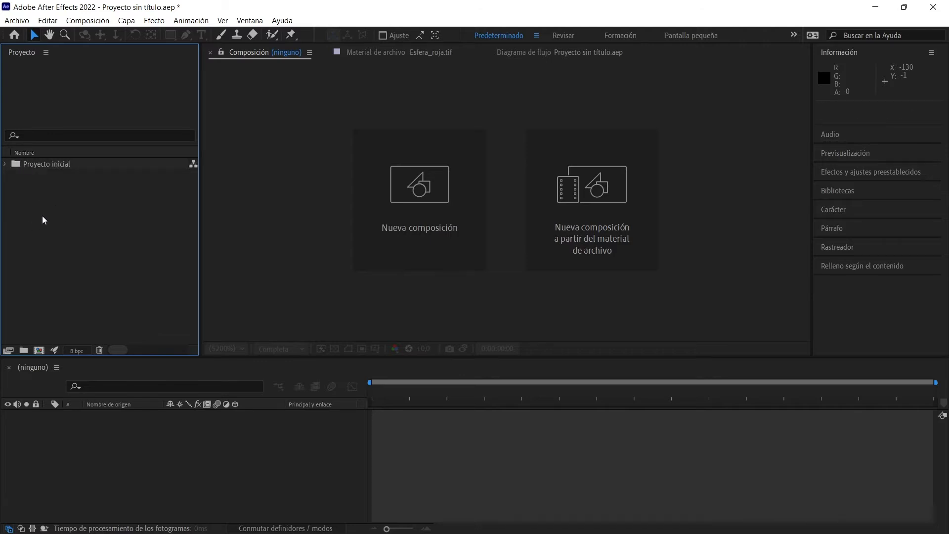
pyautogui.click(5, 164)
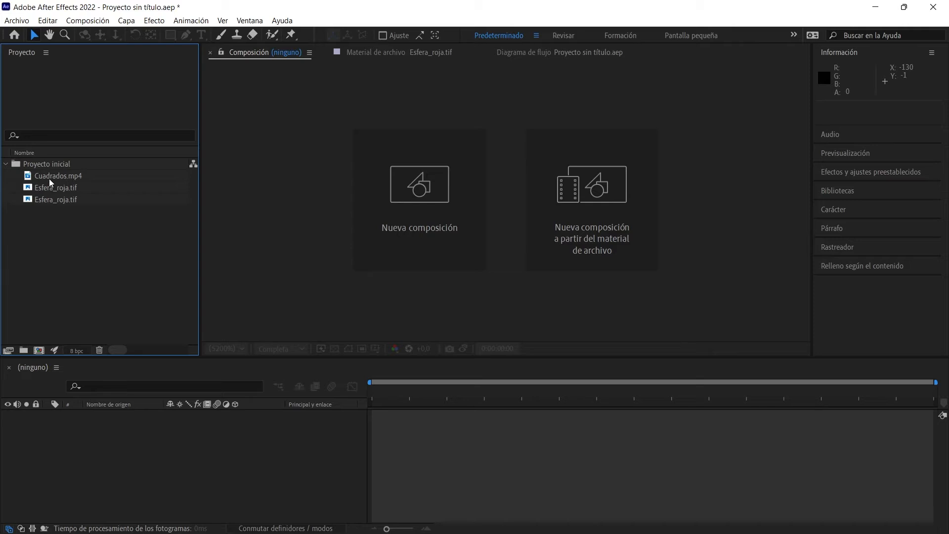
pyautogui.click(6, 165)
pyautogui.rightClick(61, 208)
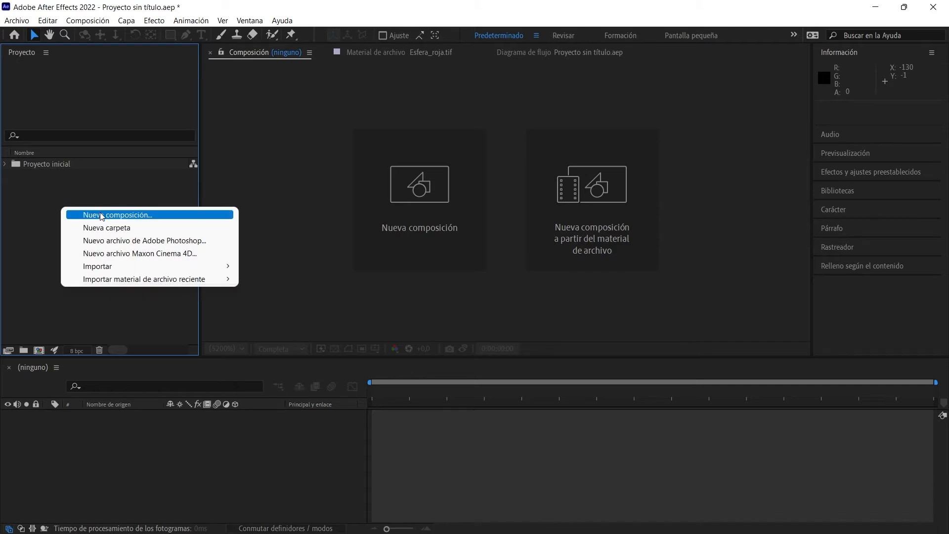
pyautogui.click(43, 224)
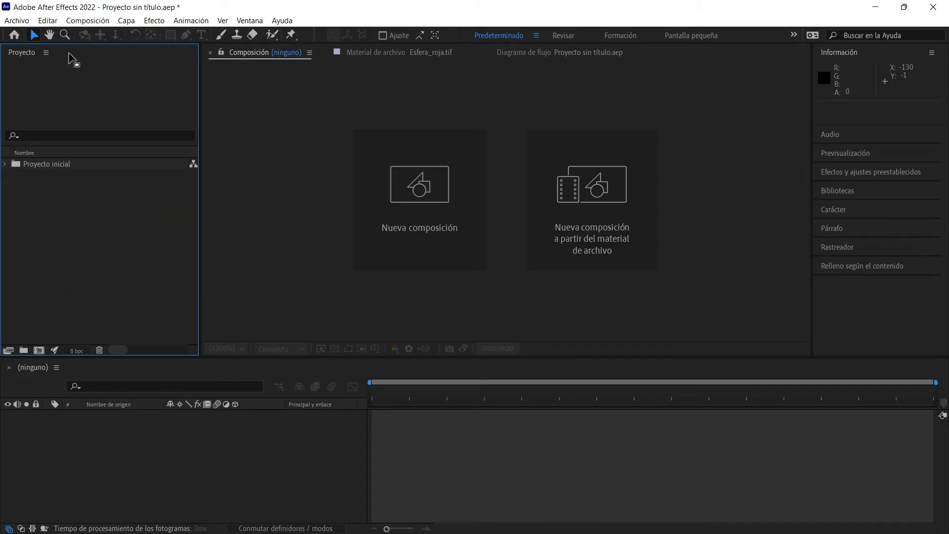
pyautogui.click(90, 21)
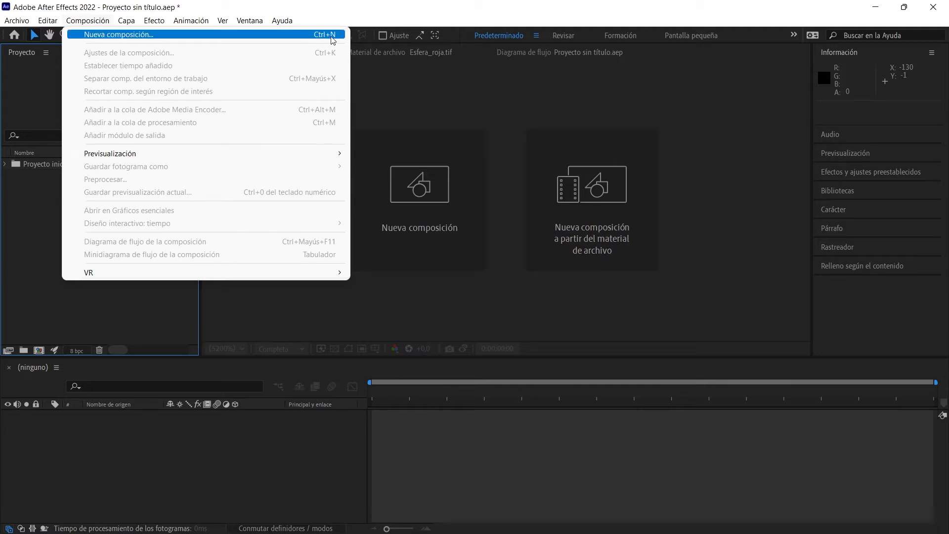
pyautogui.click(33, 227)
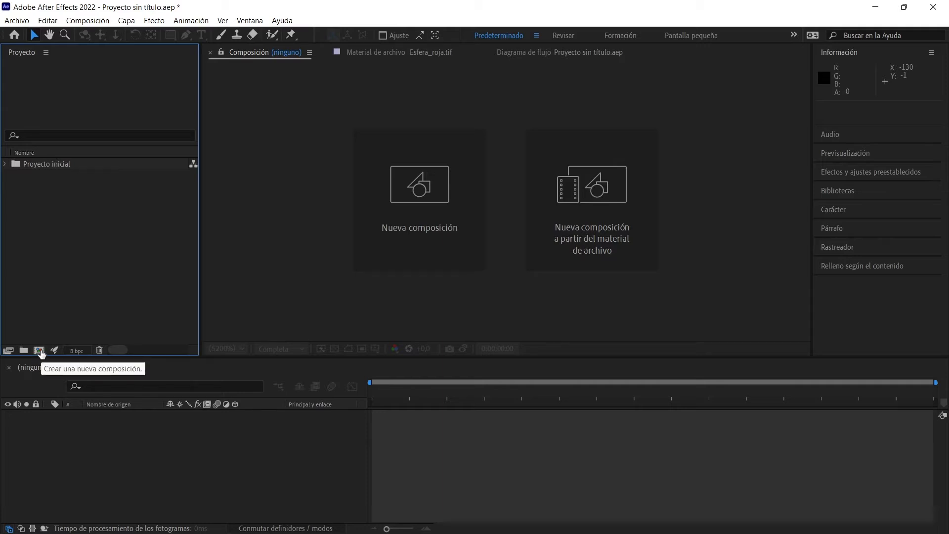
pyautogui.click(39, 350)
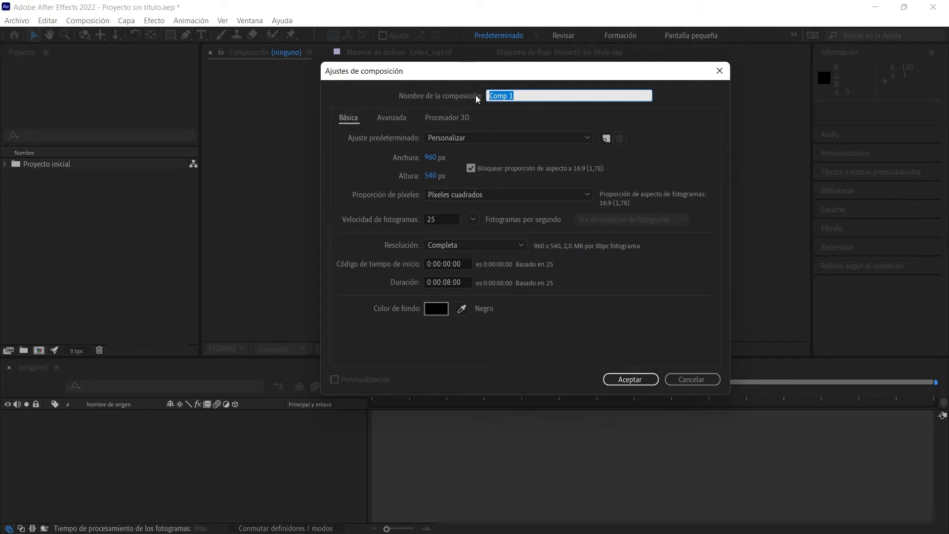
pyautogui.write('Comòsición inicial')
pyautogui.write('Composición inicial')
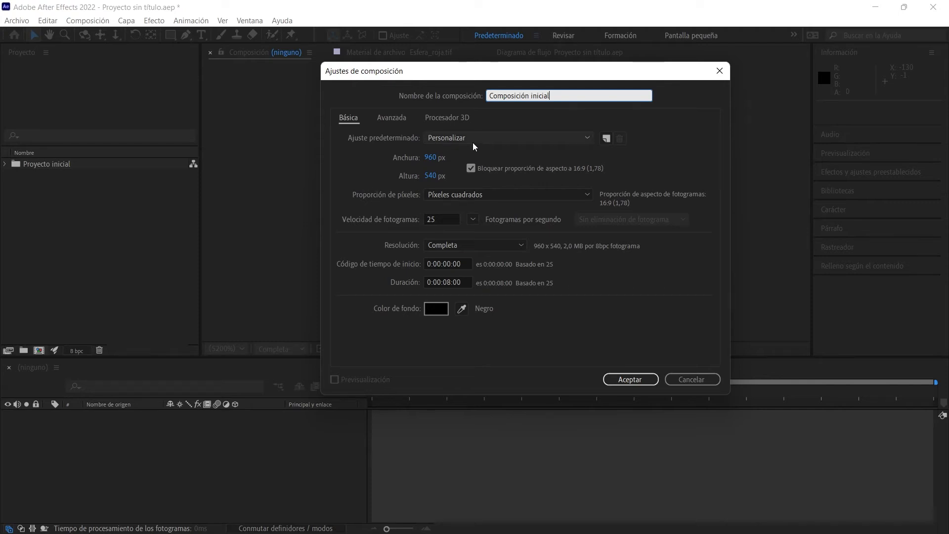
pyautogui.click(587, 139)
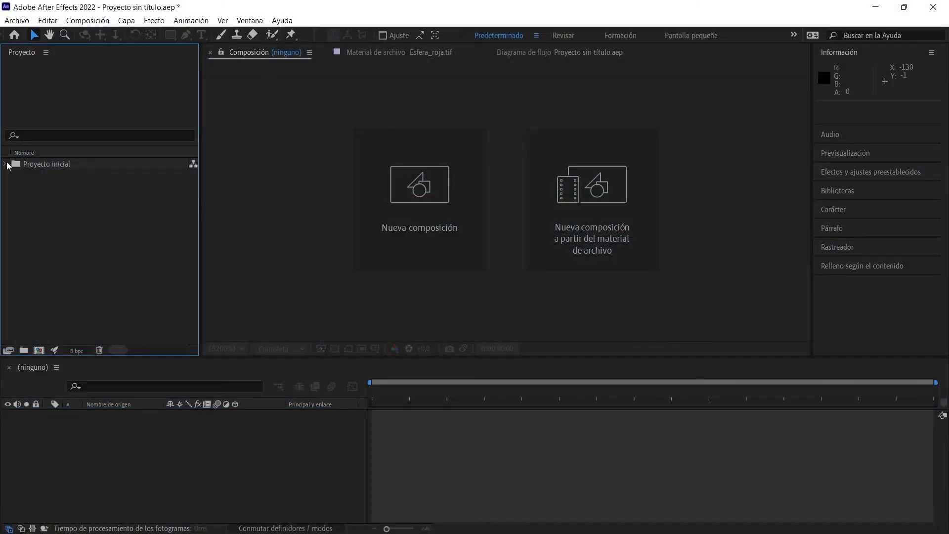
# - Expand the Proyecto inicial folder and examine the dimensions and properties of Cuadrados.mp4 and both Esfera_roja.tif items
pyautogui.click(6, 164)
pyautogui.click(55, 177)
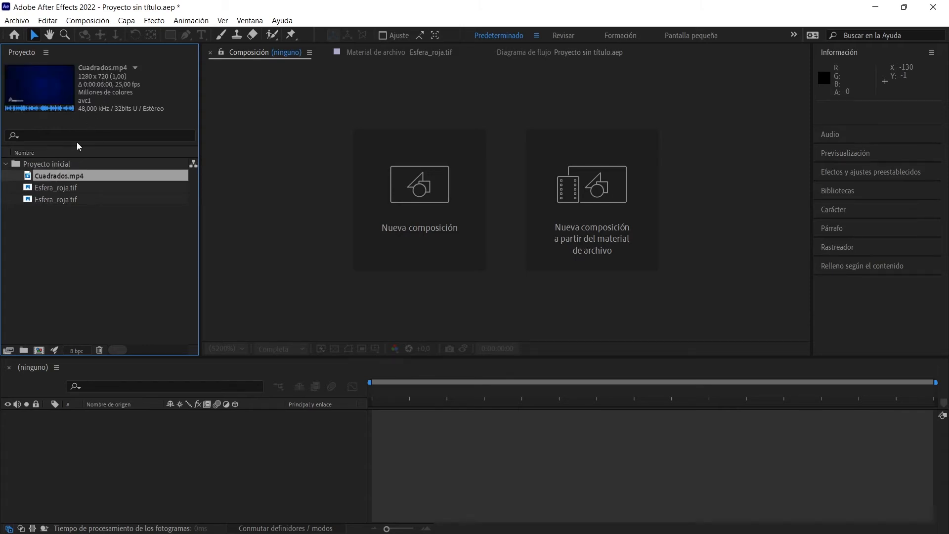
pyautogui.click(48, 189)
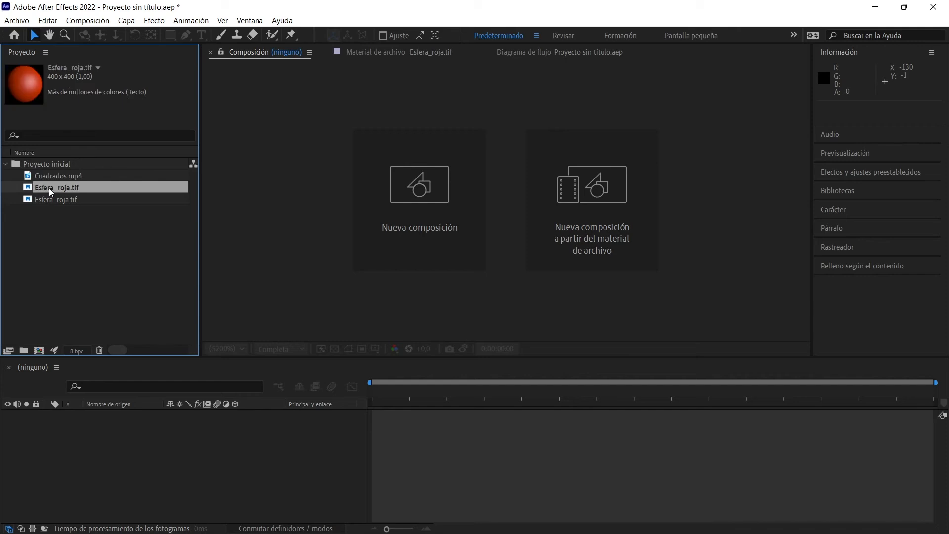
pyautogui.click(49, 200)
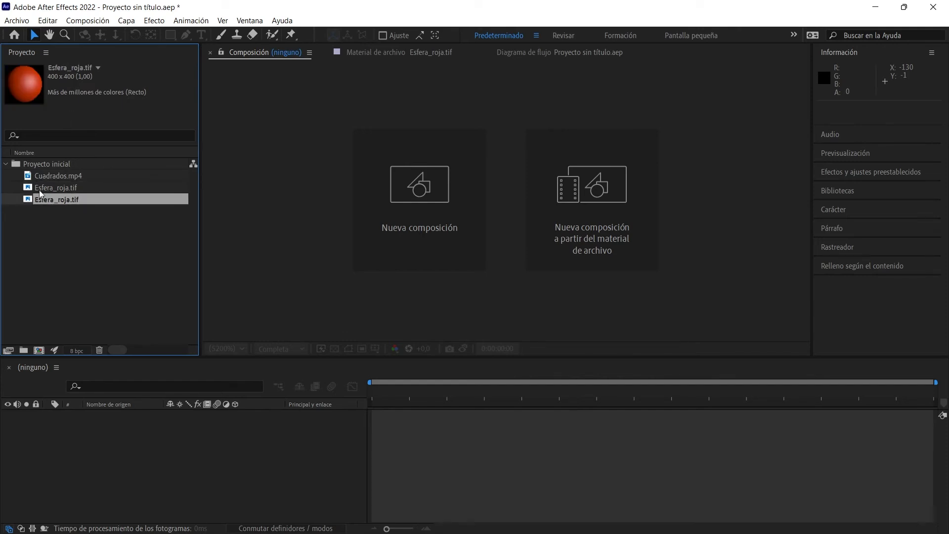
pyautogui.click(54, 181)
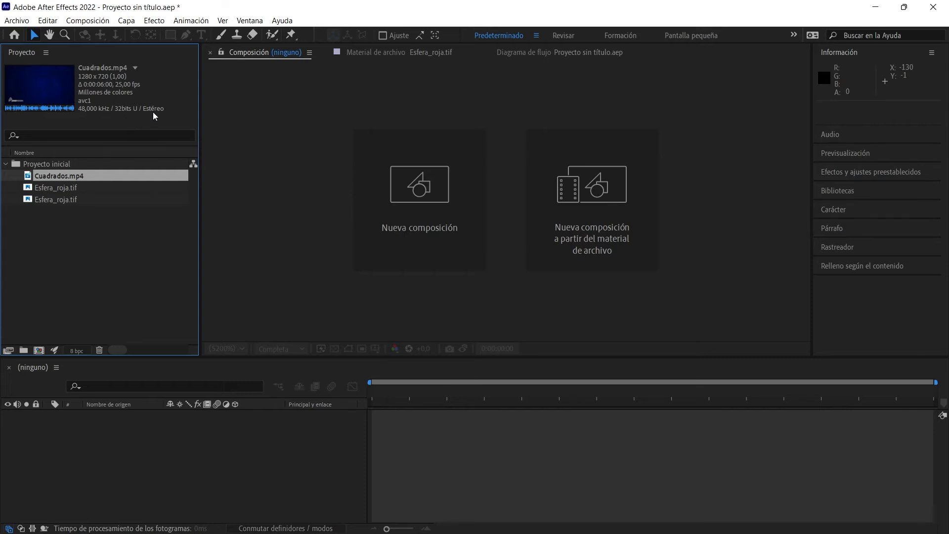
pyautogui.click(56, 187)
pyautogui.click(38, 351)
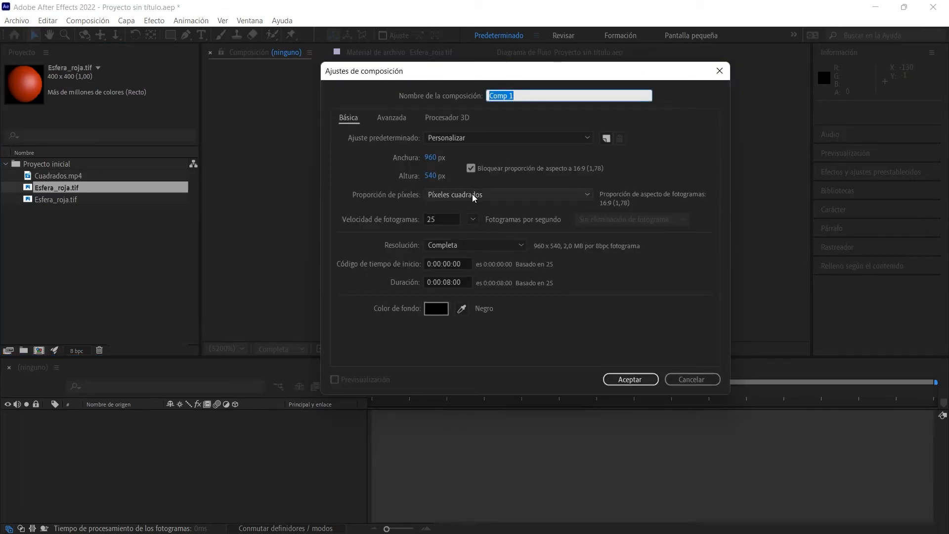
pyautogui.click(458, 142)
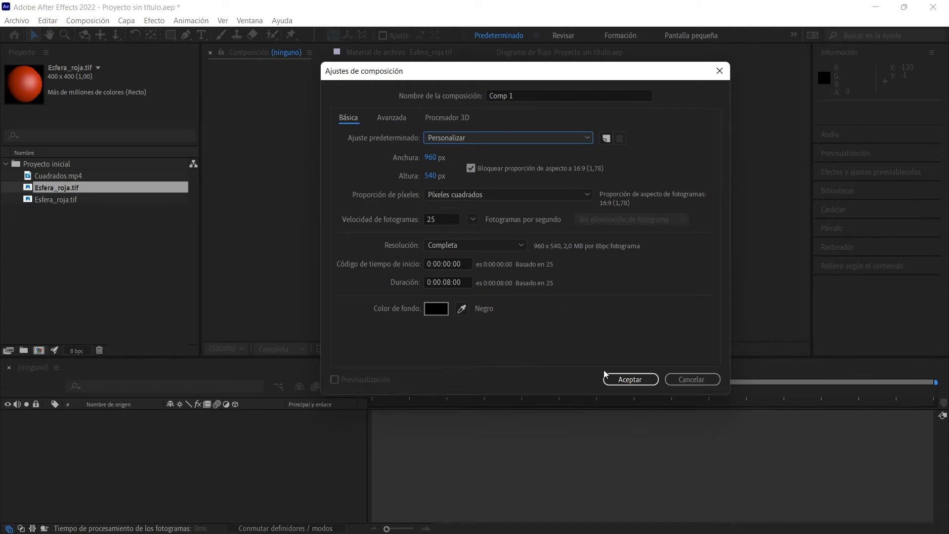
pyautogui.click(688, 383)
# - Create a composition matching the first Esfera_roja.tif by placing that footage in the empty timeline
pyautogui.moveTo(49, 190); pyautogui.dragTo(77, 437)
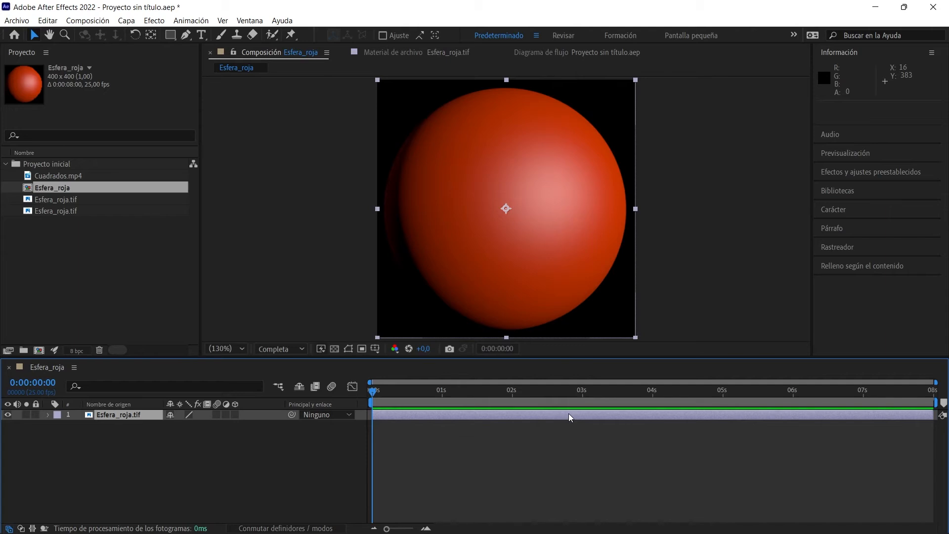
# - Start a new composition and examine the available presets, pixel aspect ratios and resolution options in its settings
pyautogui.click(39, 350)
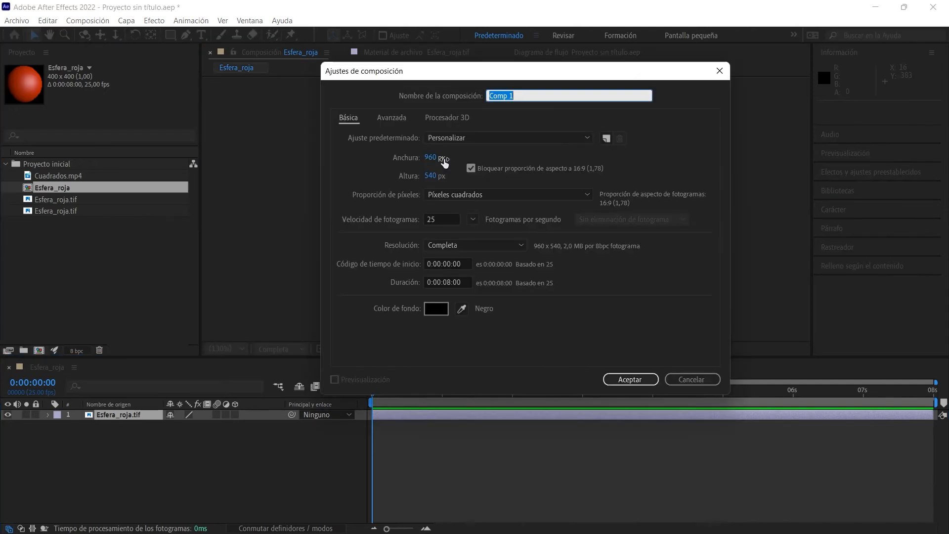
pyautogui.click(488, 139)
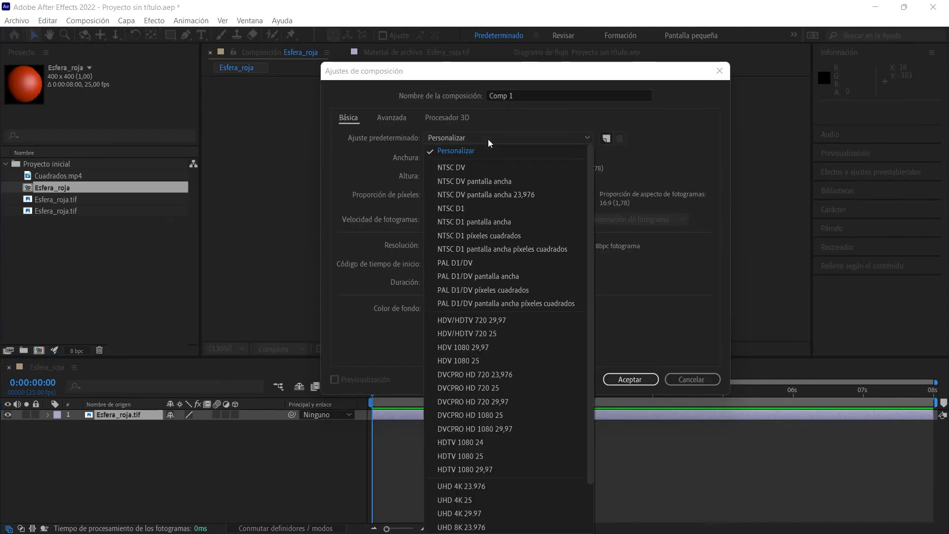
pyautogui.click(398, 182)
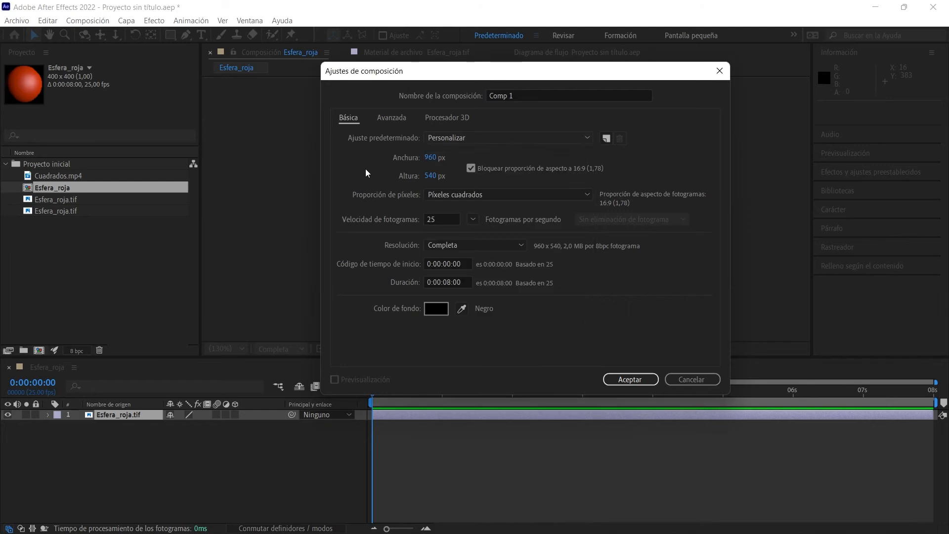
pyautogui.click(589, 194)
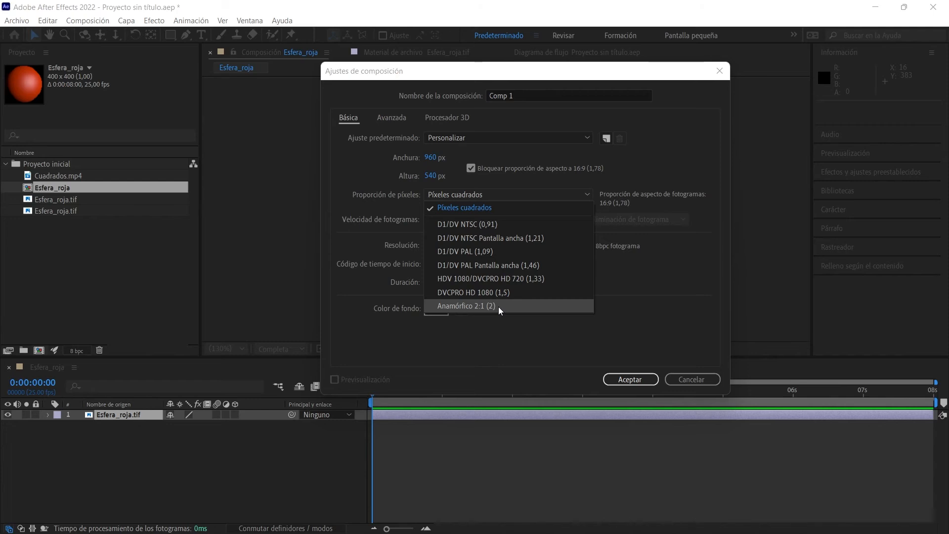
pyautogui.press('Escape')
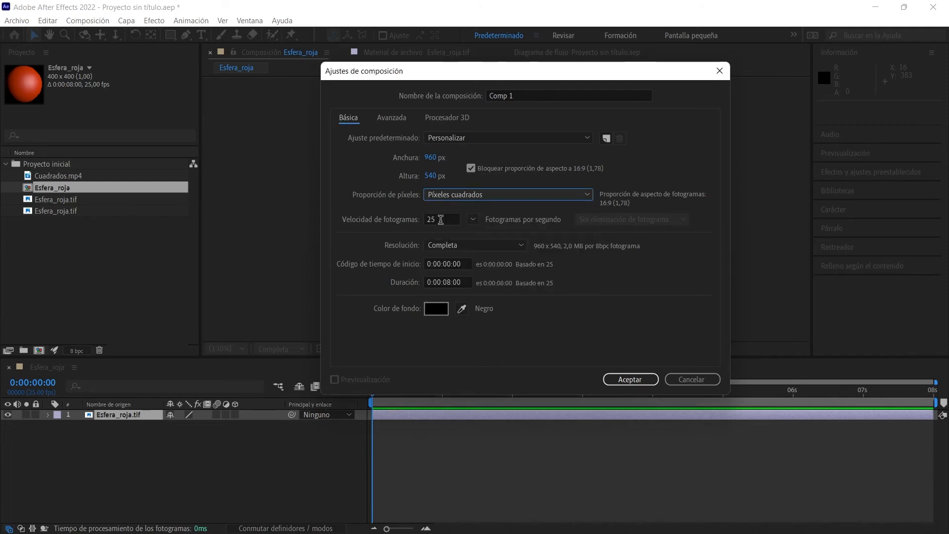
pyautogui.click(522, 245)
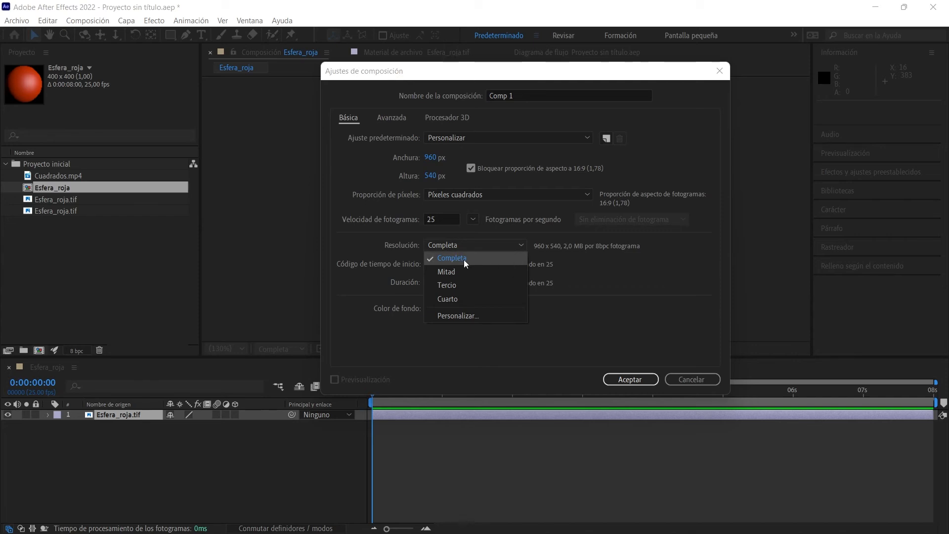
pyautogui.click(575, 268)
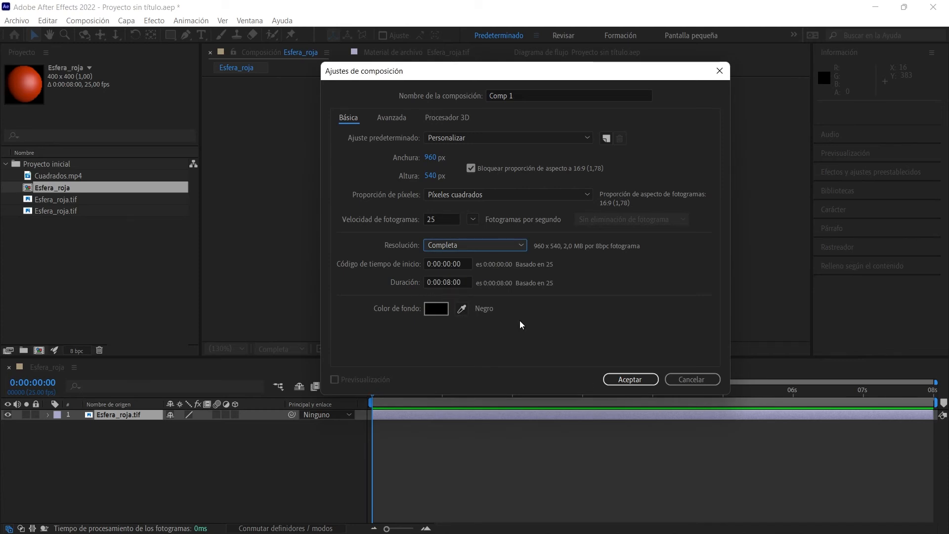
# - Set the background color to black (000000) and create the 960 x 540 px composition at 25 fps, 8 seconds long
pyautogui.click(437, 310)
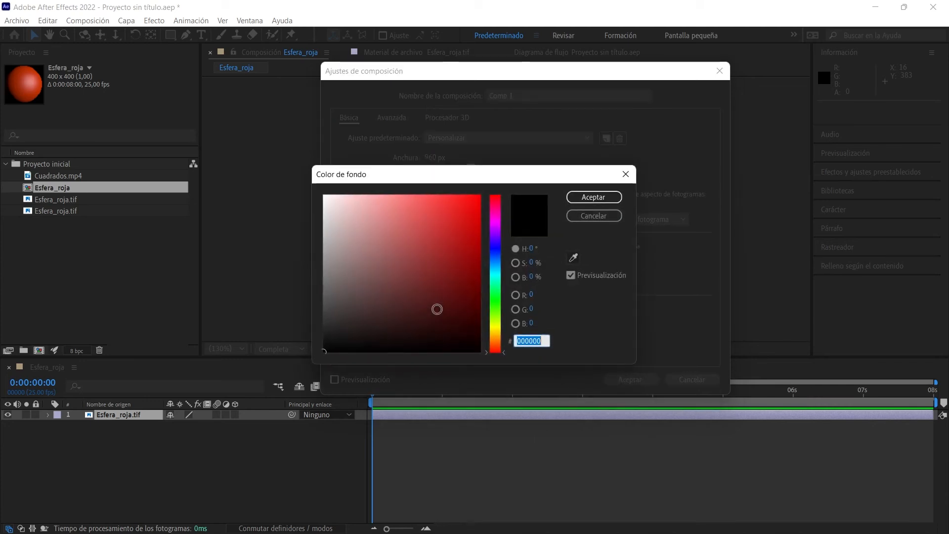
pyautogui.click(330, 204)
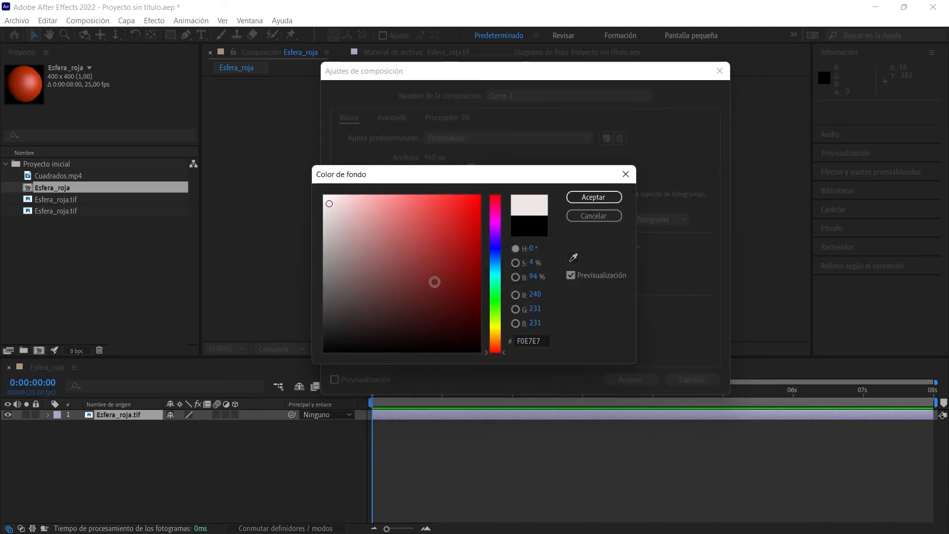
pyautogui.moveTo(331, 337); pyautogui.dragTo(323, 352)
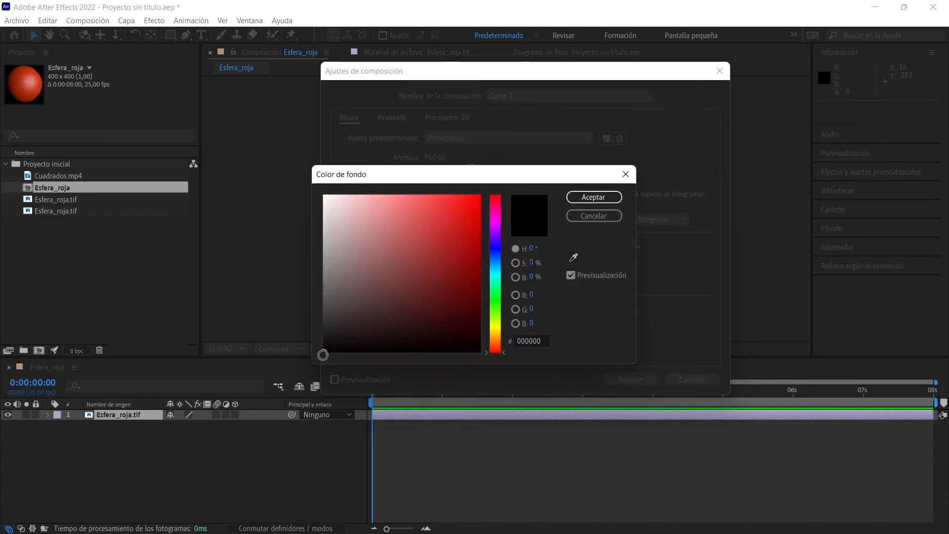
pyautogui.click(595, 197)
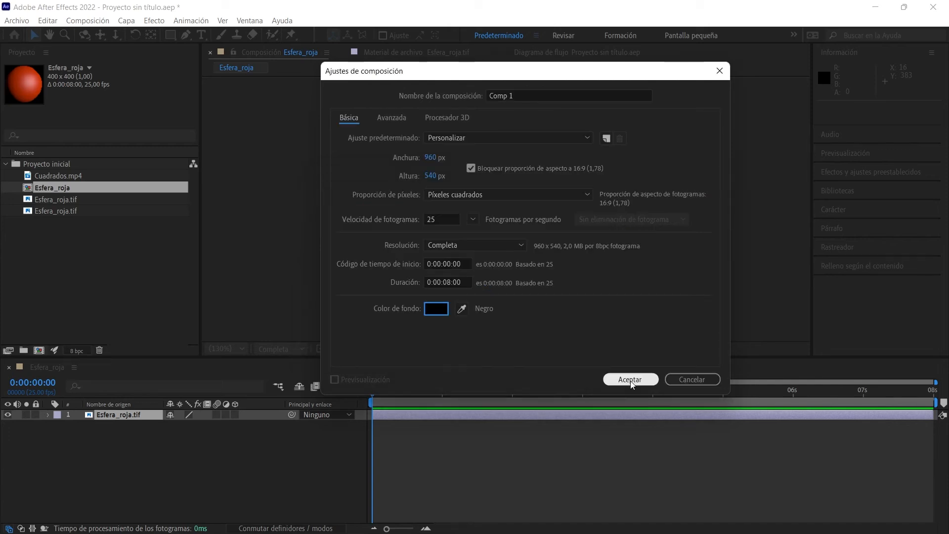
pyautogui.click(630, 381)
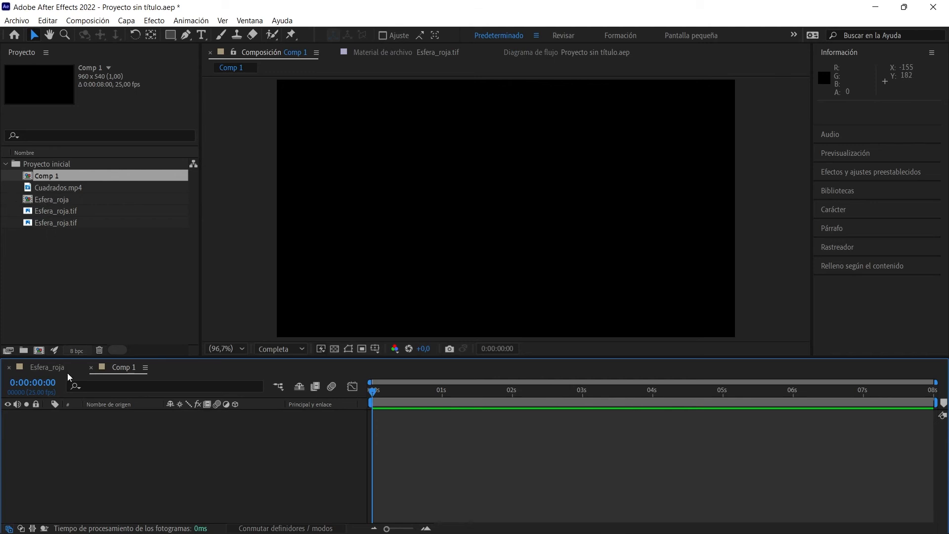
# - Rename Comp 1 as "Proyecto inicial" and add the first Esfera_roja.tif to its timeline
pyautogui.click(49, 176)
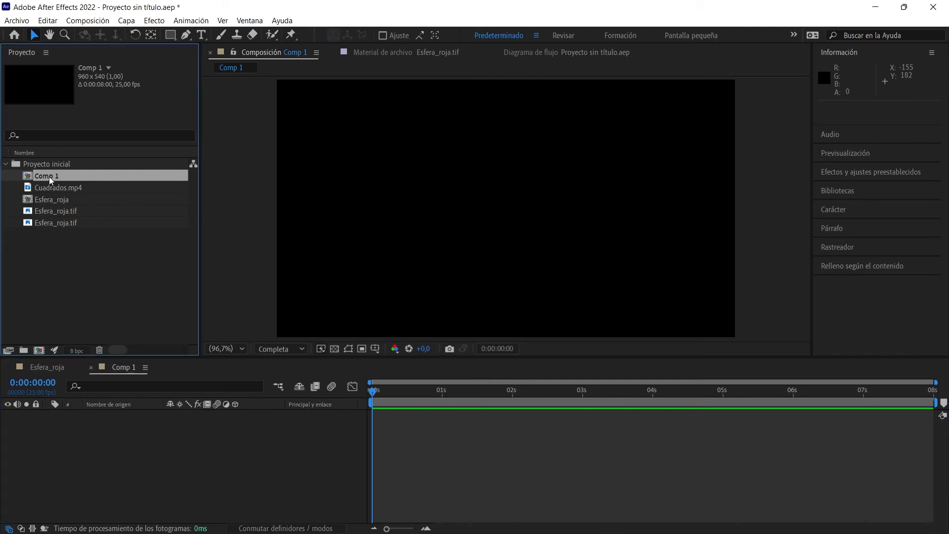
pyautogui.press('Return')
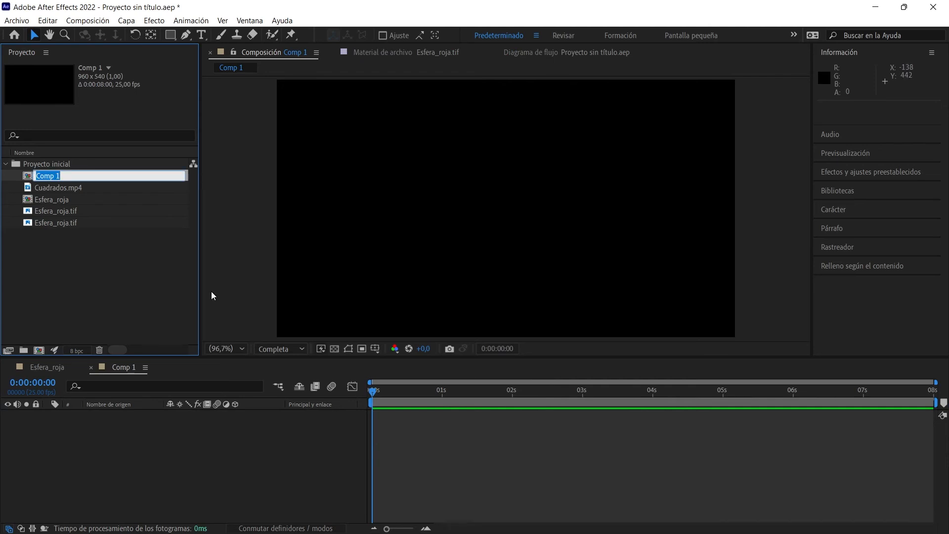
pyautogui.write('Proyecto inicial')
pyautogui.press('Return')
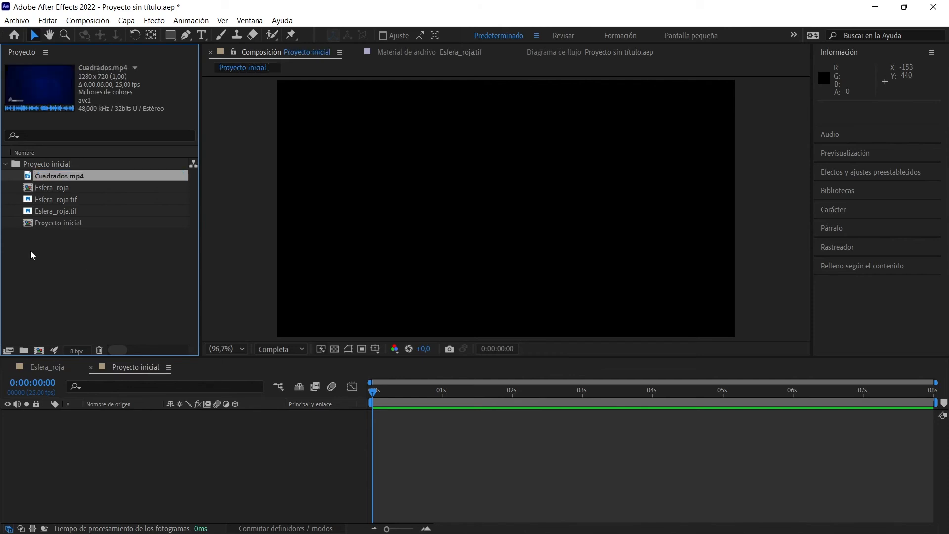
pyautogui.click(38, 224)
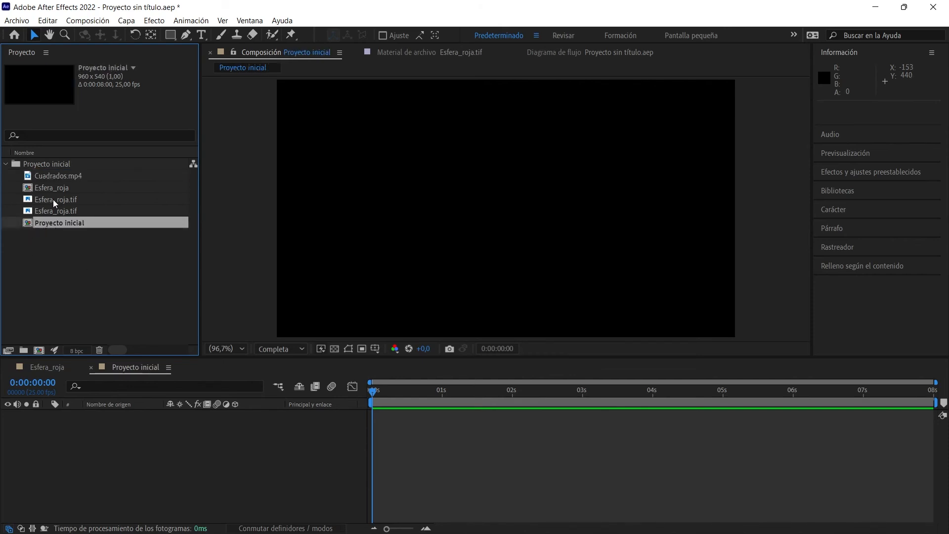
pyautogui.moveTo(52, 200); pyautogui.dragTo(72, 442)
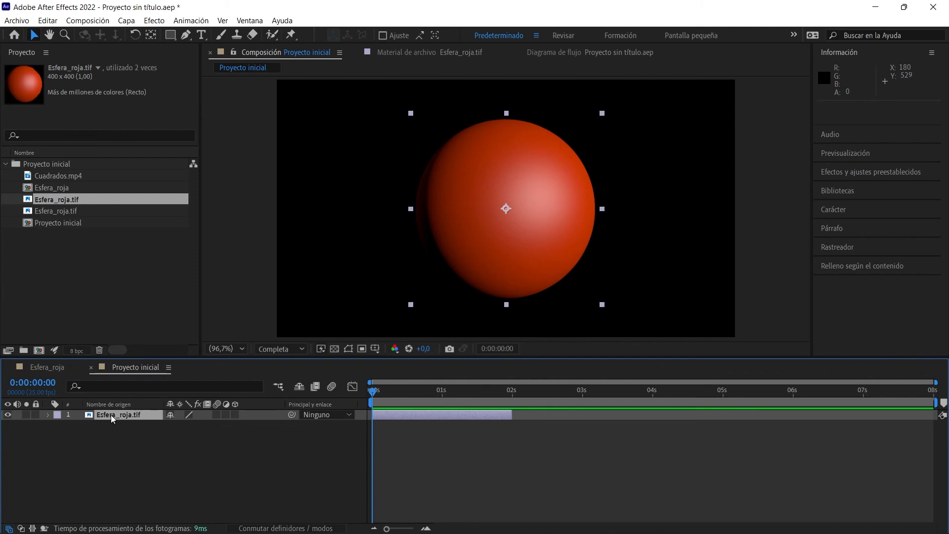
# - Import Rocking_Horse, Esfera_azul and Esfera_roja as footage, interpreting their alpha channels as straight, unmatted
pyautogui.click(17, 21)
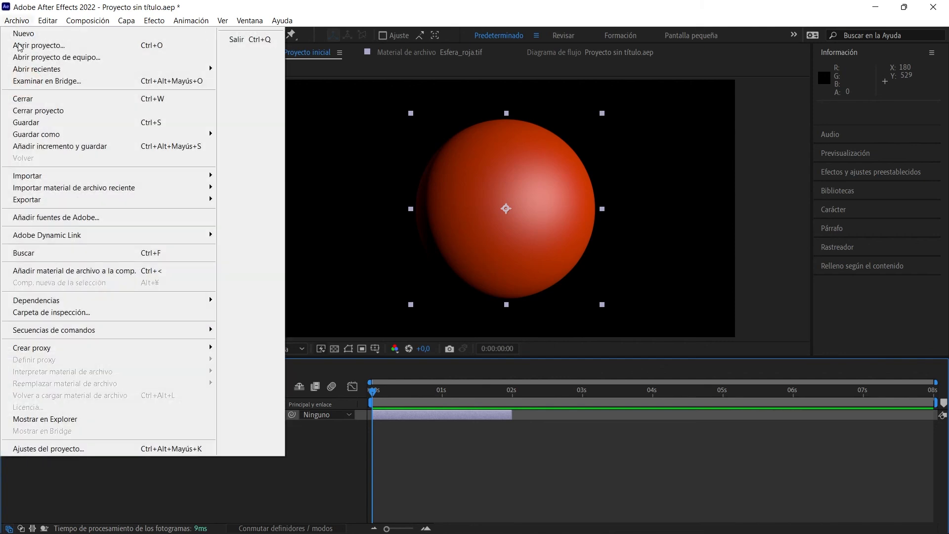
pyautogui.moveTo(32, 175)
pyautogui.click(244, 176)
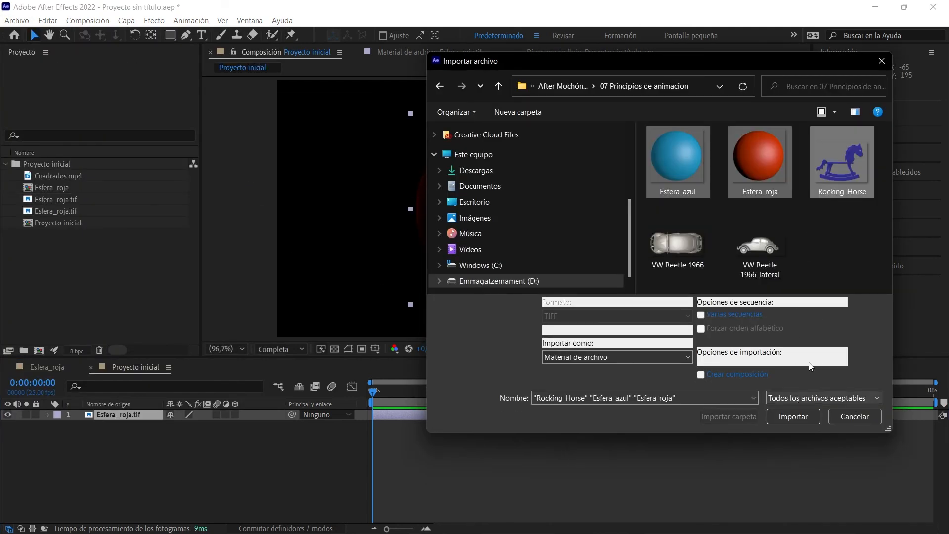
pyautogui.click(795, 415)
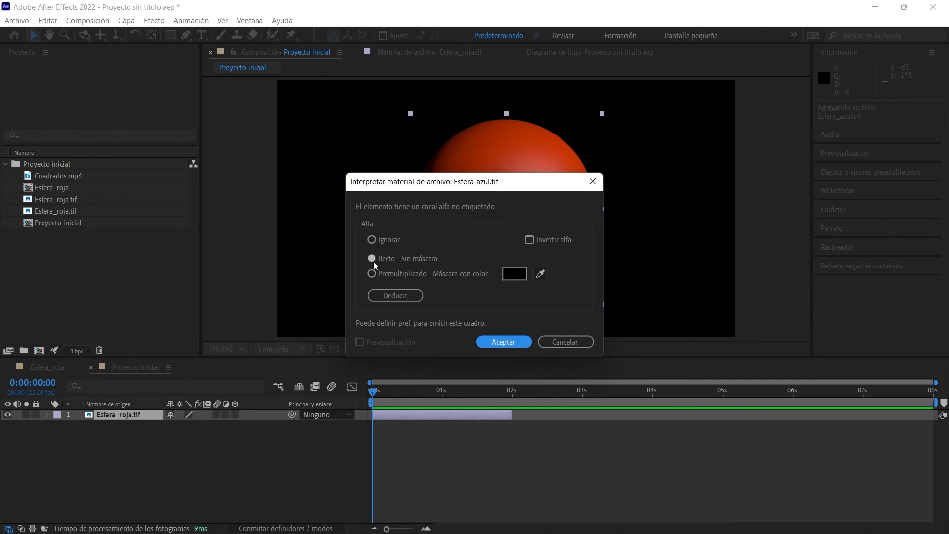
pyautogui.click(503, 341)
pyautogui.click(504, 341)
pyautogui.click(504, 340)
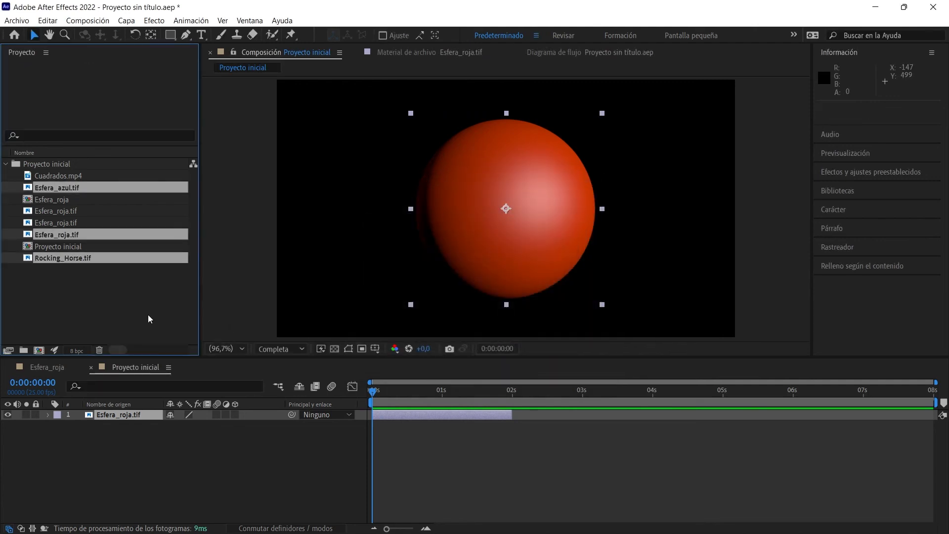
# - Add Esfera_azul.tif to the Proyecto inicial timeline beneath the Esfera_roja.tif layer
pyautogui.click(84, 291)
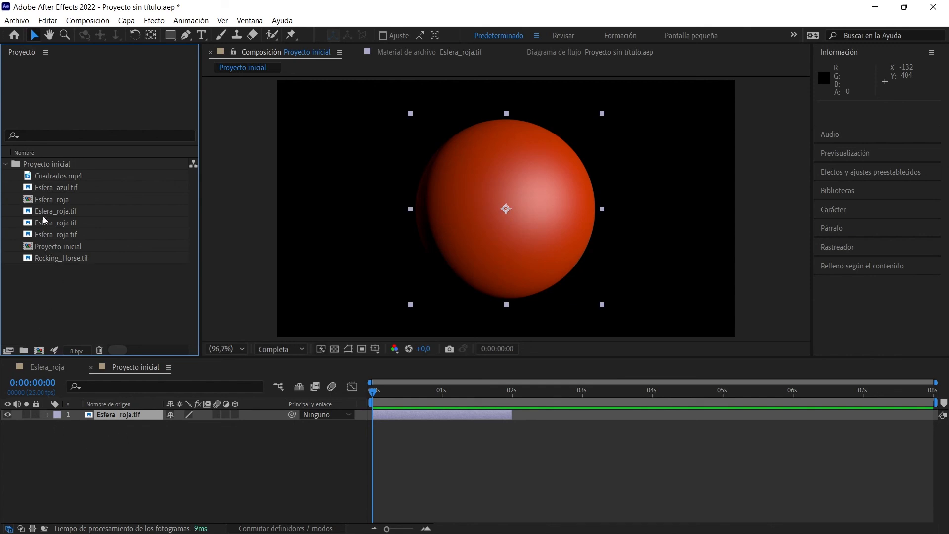
pyautogui.moveTo(47, 187); pyautogui.dragTo(47, 451)
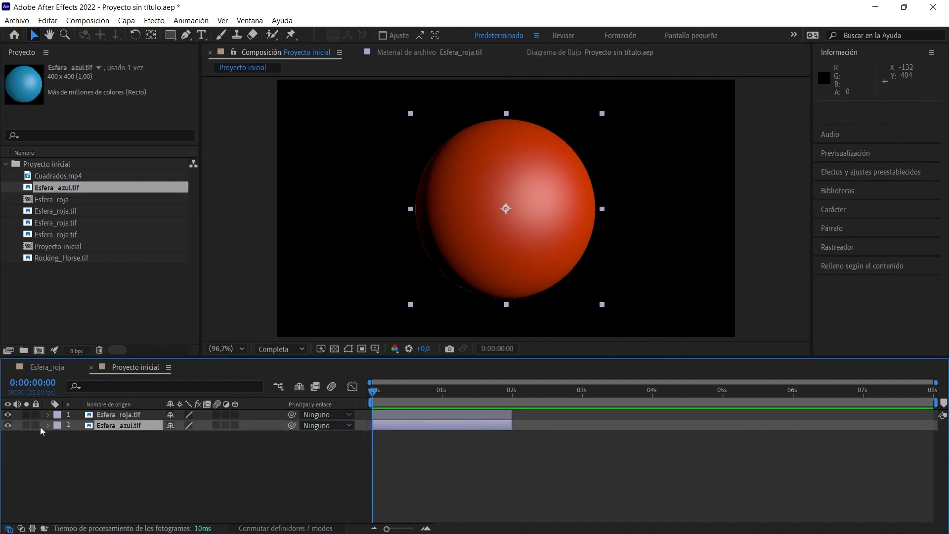
# - Toggle the Esfera_roja.tif layer's visibility to check the blue sphere behind it, leaving the red layer visible
pyautogui.click(7, 414)
pyautogui.click(7, 415)
pyautogui.click(7, 415)
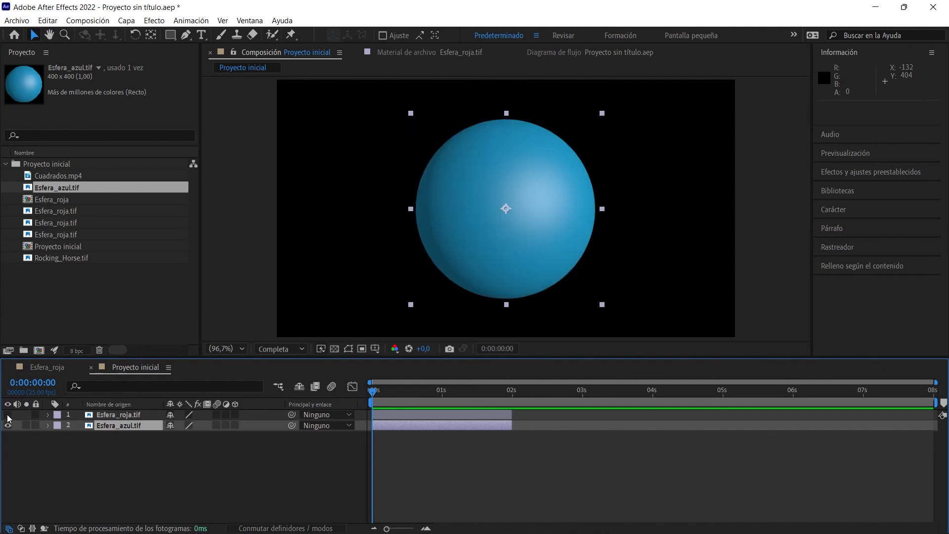
pyautogui.click(8, 415)
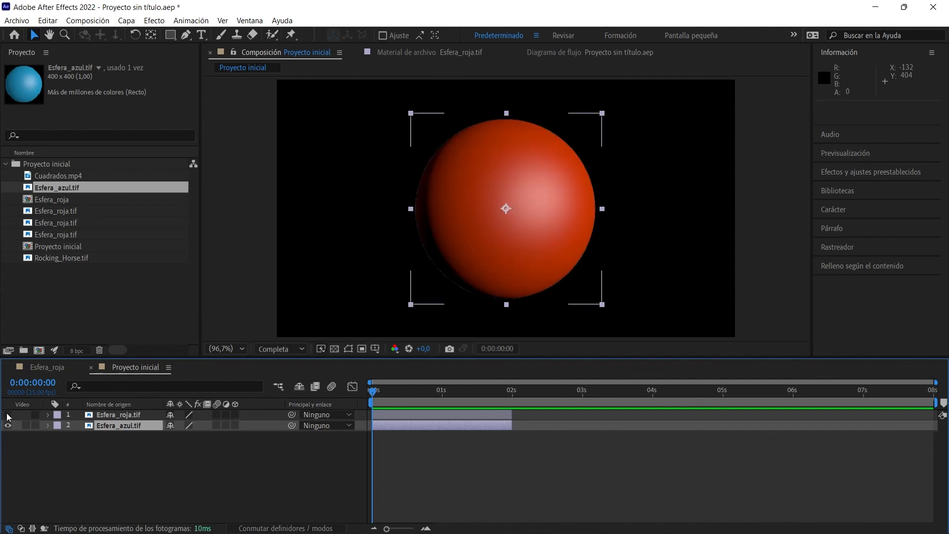
pyautogui.click(8, 415)
pyautogui.click(8, 415)
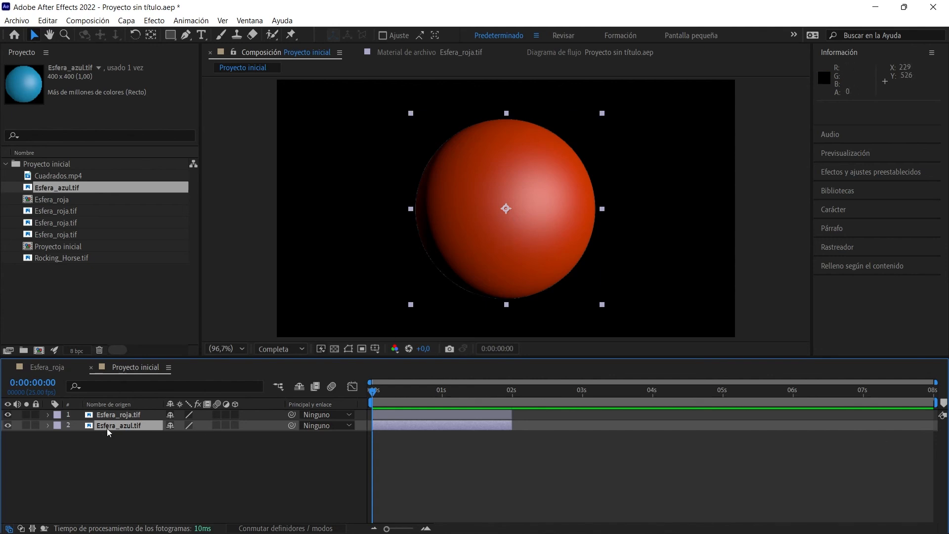
# - Position Esfera_azul.tif at about 675.5, 269 and Esfera_roja.tif at about 487, 265, and stack the blue layer above the red one
pyautogui.click(498, 238)
pyautogui.moveTo(499, 241); pyautogui.dragTo(593, 241)
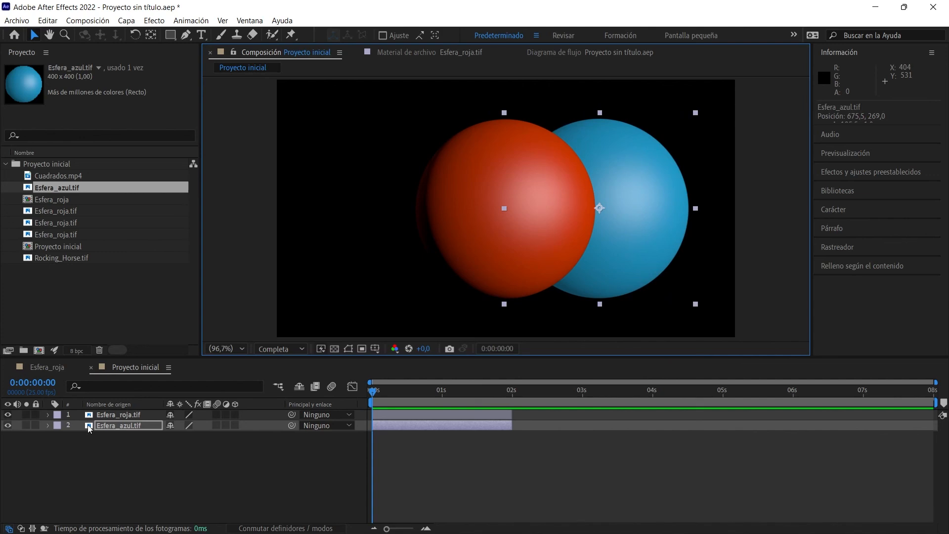
pyautogui.click(110, 416)
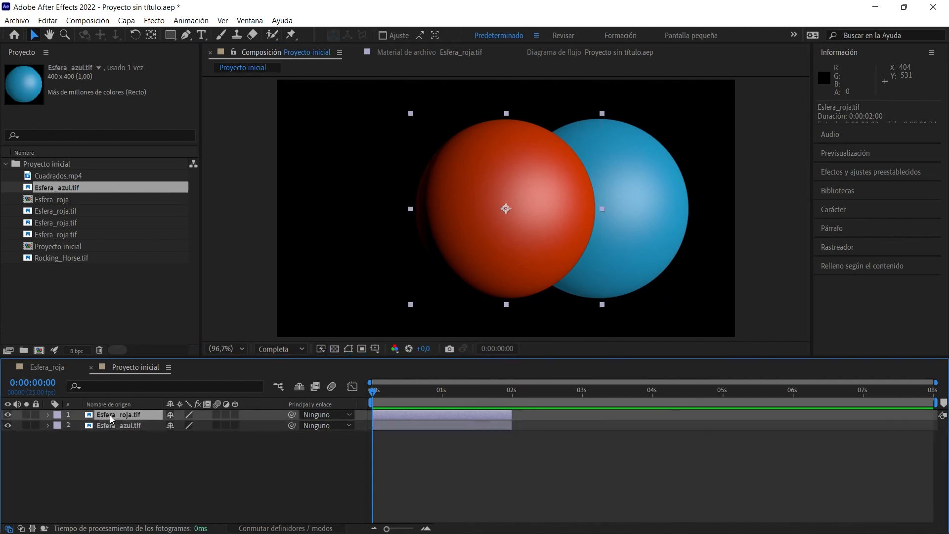
pyautogui.moveTo(527, 248)
pyautogui.mouseDown()
pyautogui.moveTo(474, 254)
pyautogui.moveTo(421, 244)
pyautogui.moveTo(530, 245)
pyautogui.mouseUp()
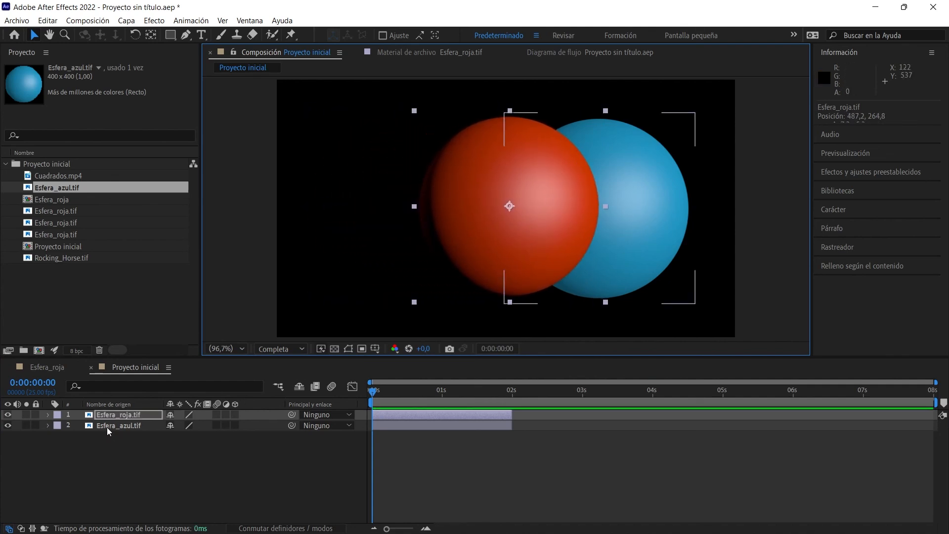
pyautogui.moveTo(108, 425); pyautogui.dragTo(117, 414)
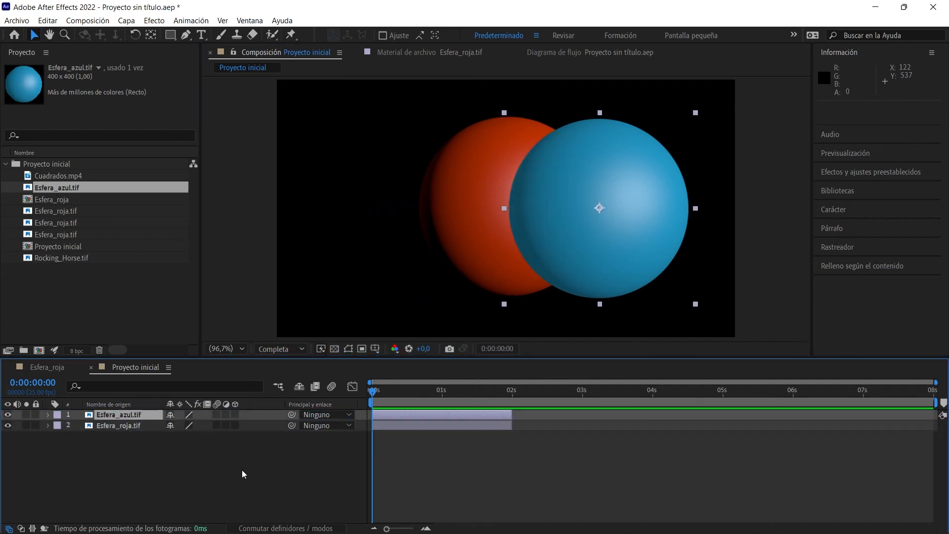